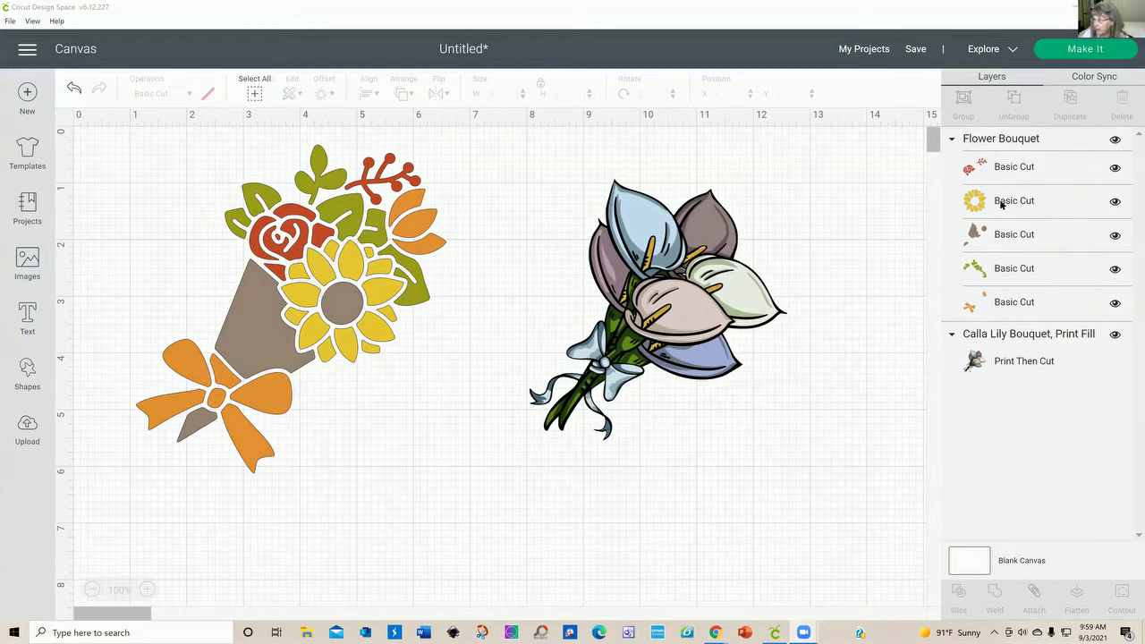
Optimize the project for the Cricut Maker
{"action": "left_click", "coordinate": [676, 361]}
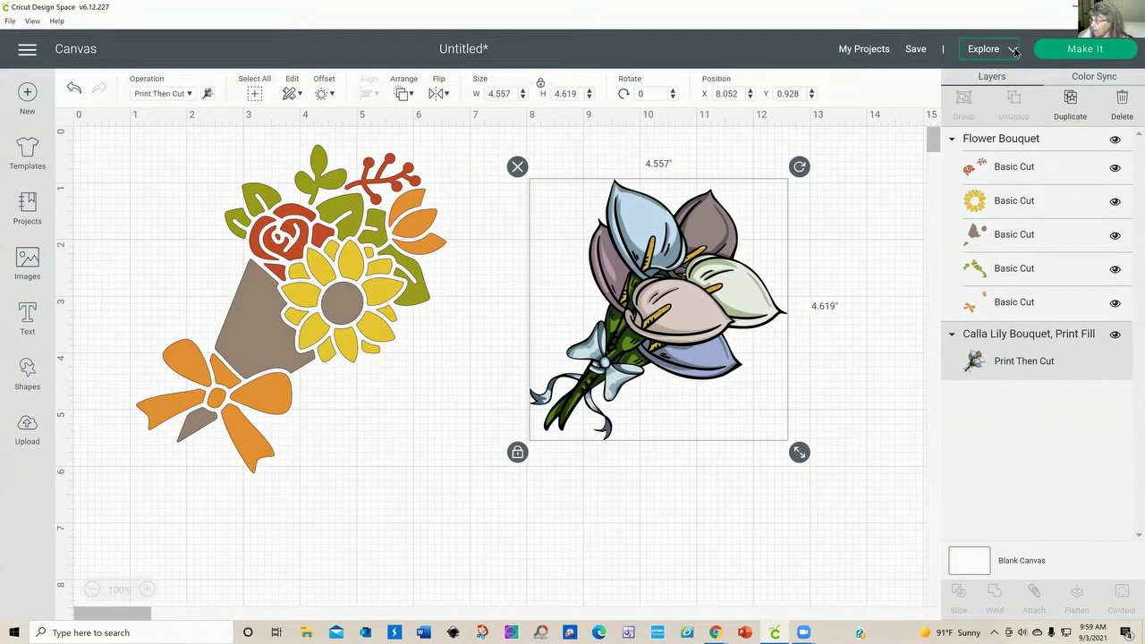
{"action": "left_click", "coordinate": [1013, 50]}
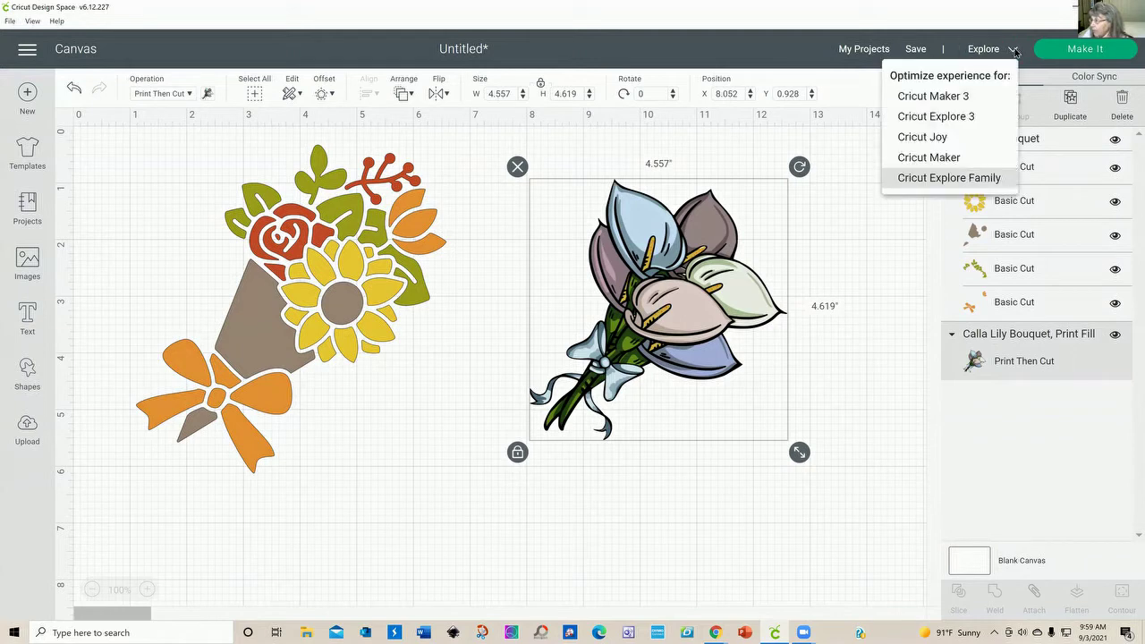
{"action": "left_click", "coordinate": [928, 157]}
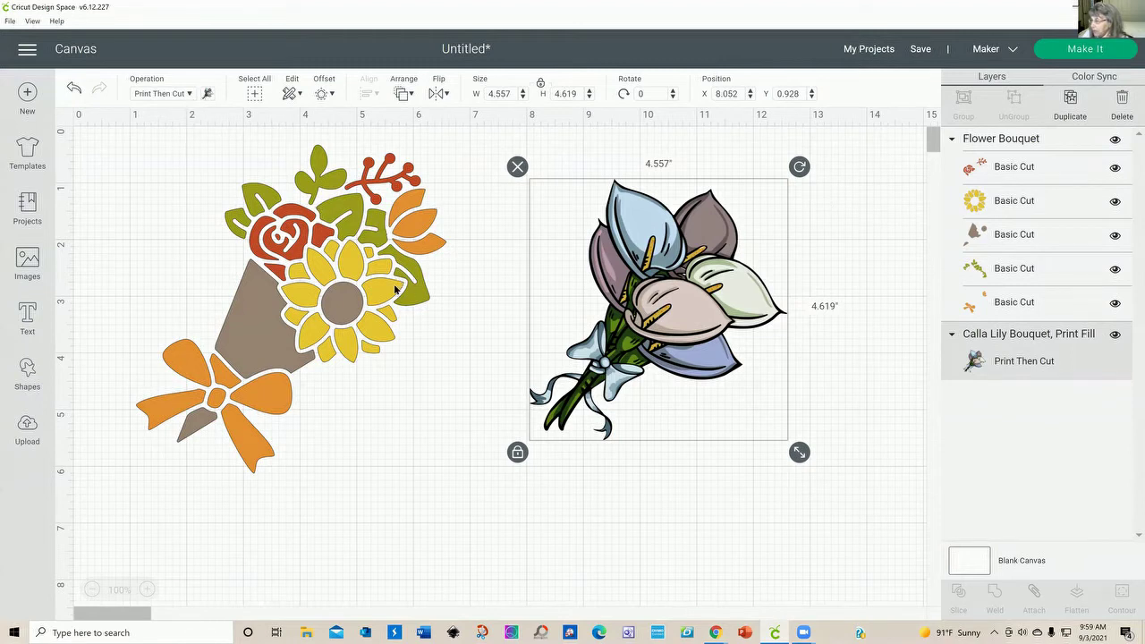
Hide the Calla Lily Bouquet on the canvas
{"action": "left_click", "coordinate": [350, 307]}
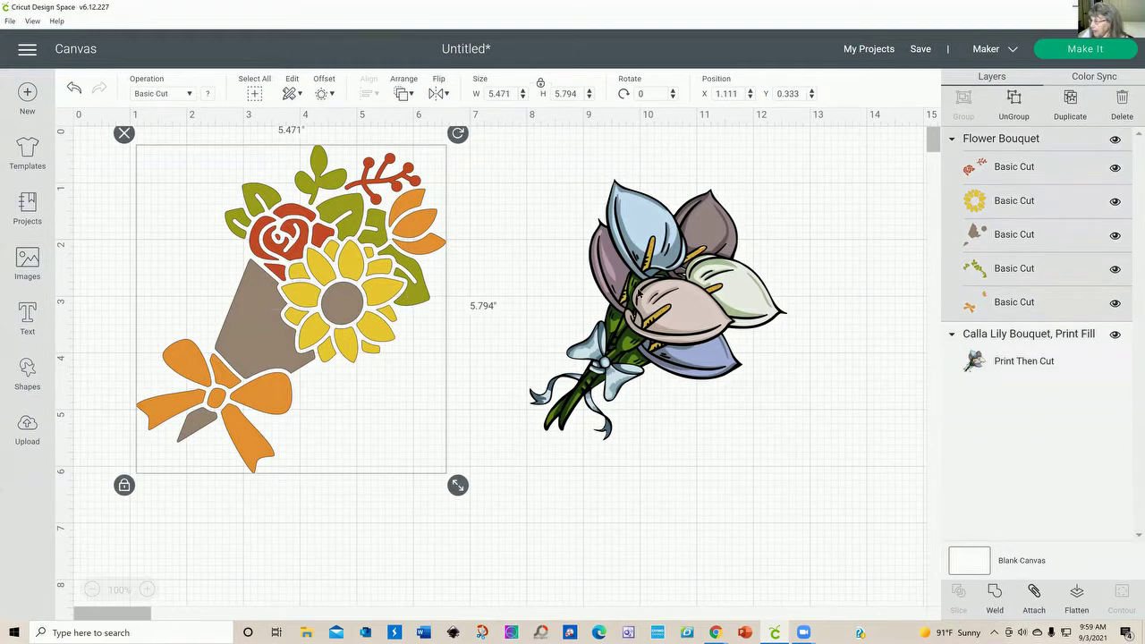
{"action": "left_click", "coordinate": [641, 293]}
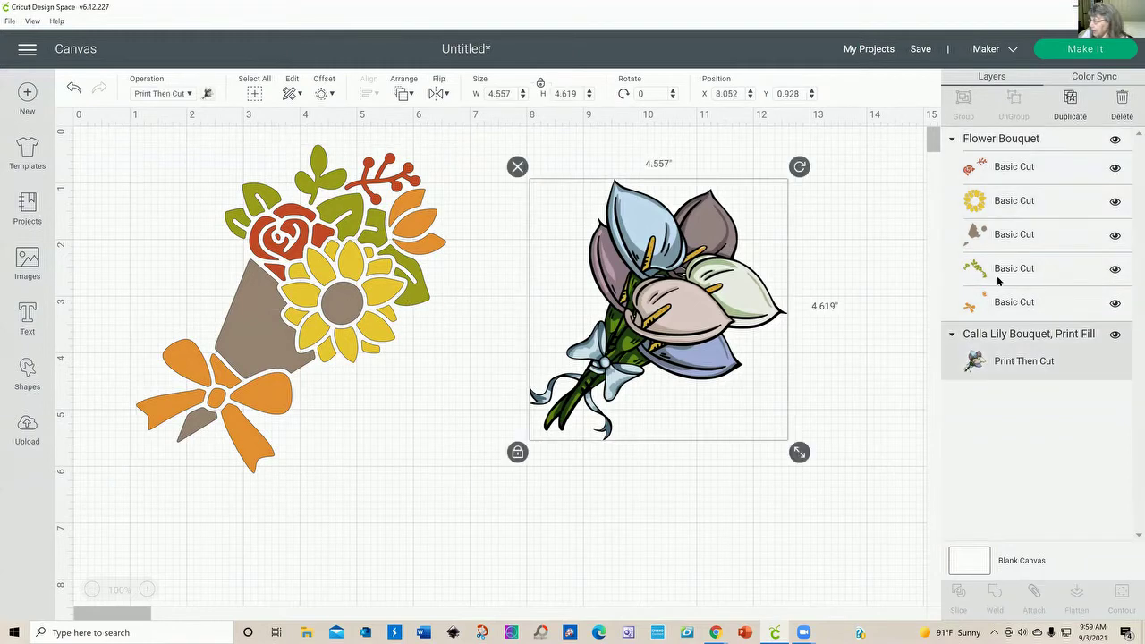
{"action": "left_click", "coordinate": [1116, 336]}
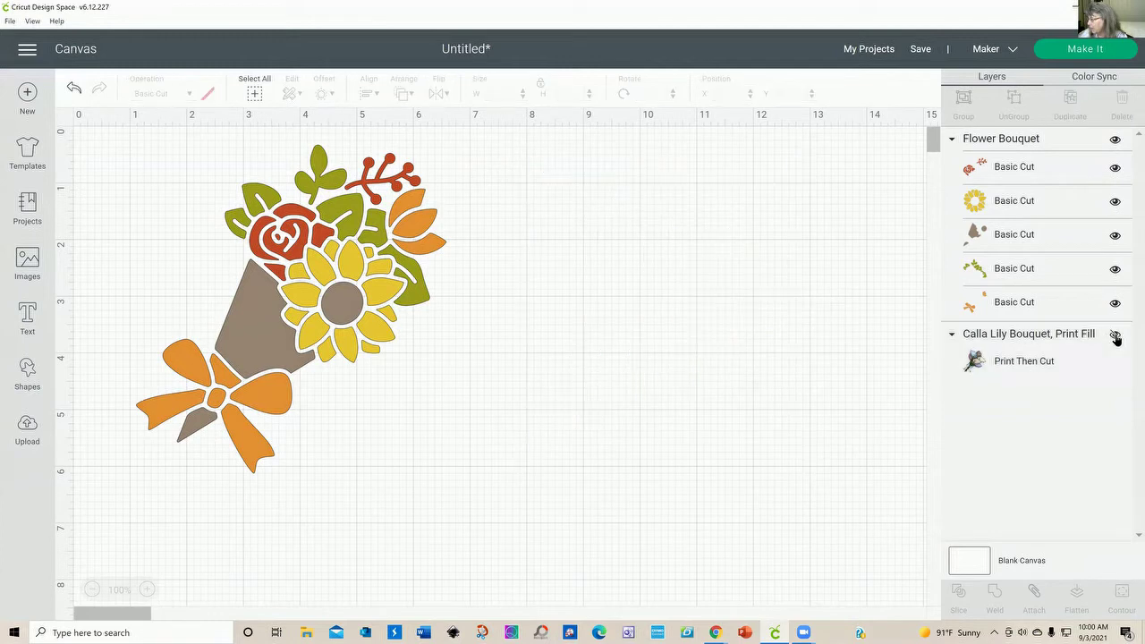
Move the Flower Bouquet slightly right and down into place
{"action": "left_click", "coordinate": [352, 301]}
{"action": "left_click_drag", "start_coordinate": [352, 301], "coordinate": [405, 323]}
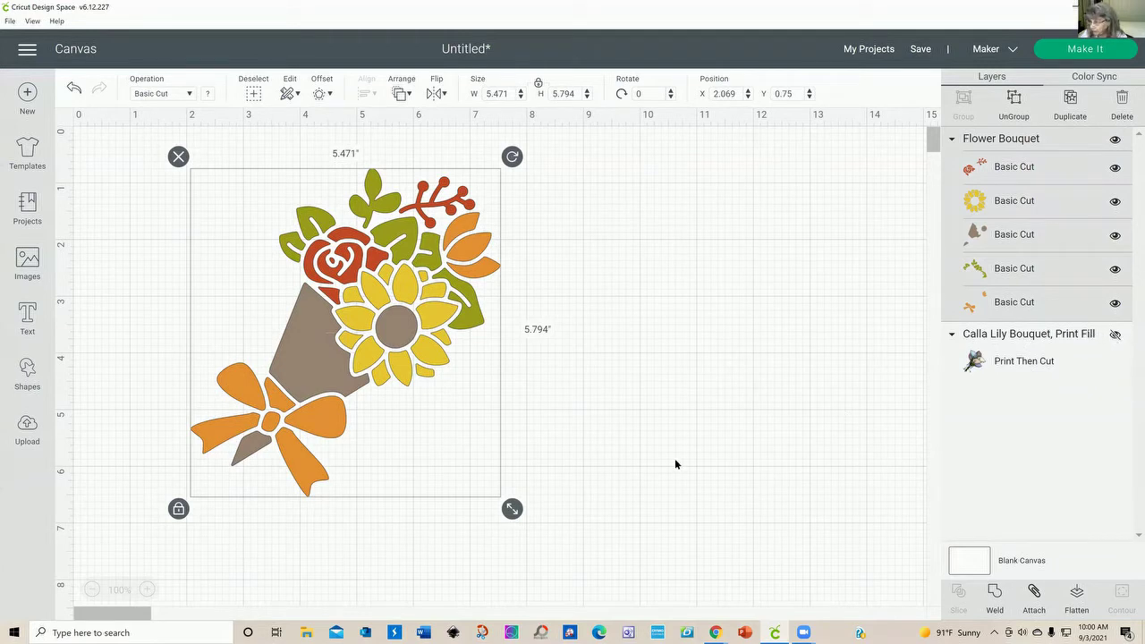
{"action": "left_click_drag", "start_coordinate": [399, 356], "coordinate": [380, 354]}
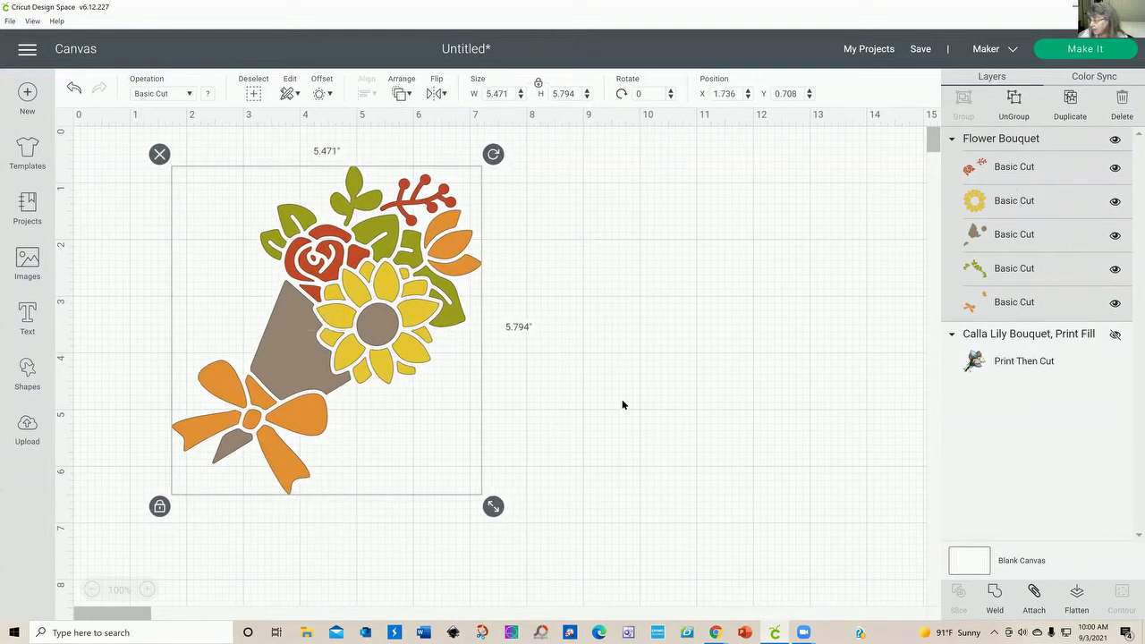
Change the flower bouquet's operation to Wavy, then to Perforate
{"action": "left_click", "coordinate": [189, 94]}
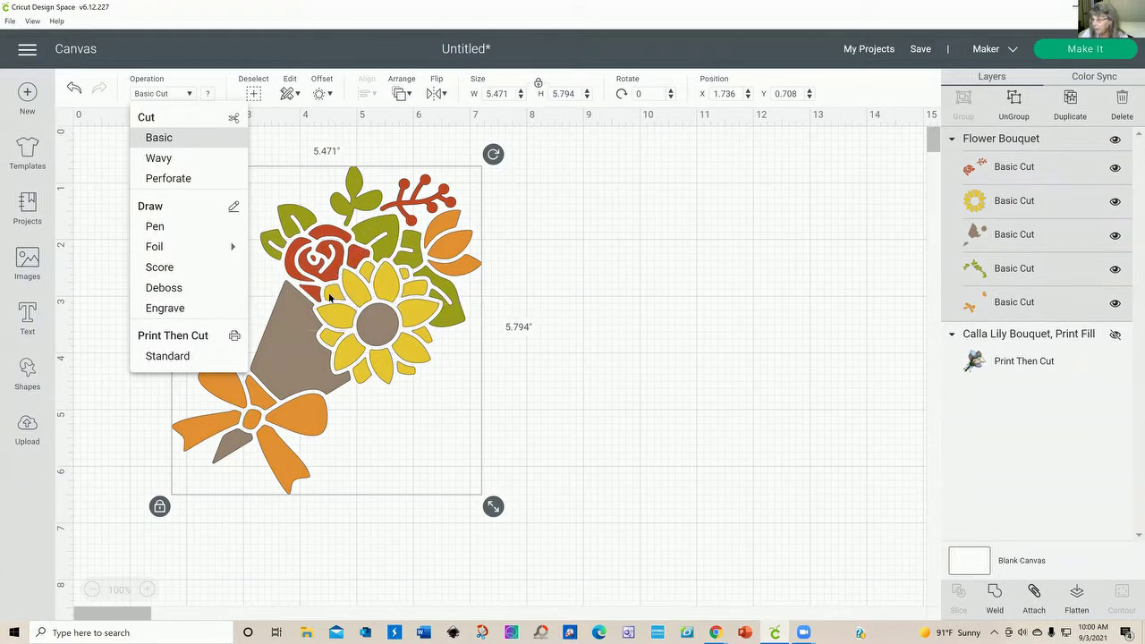
{"action": "left_click", "coordinate": [161, 158]}
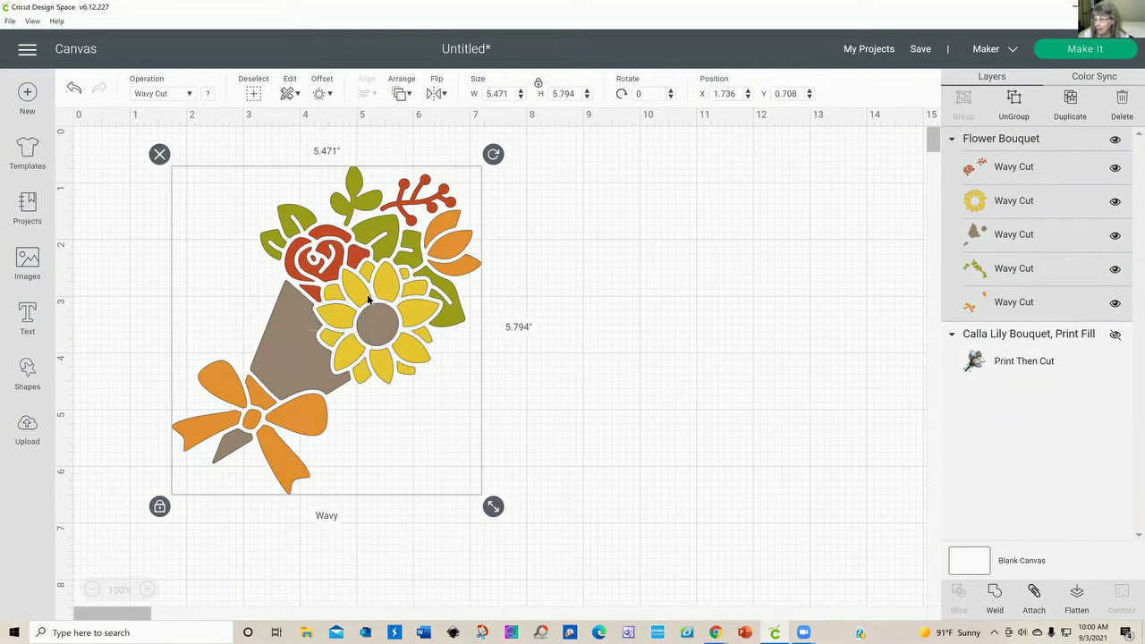
{"action": "left_click", "coordinate": [188, 95]}
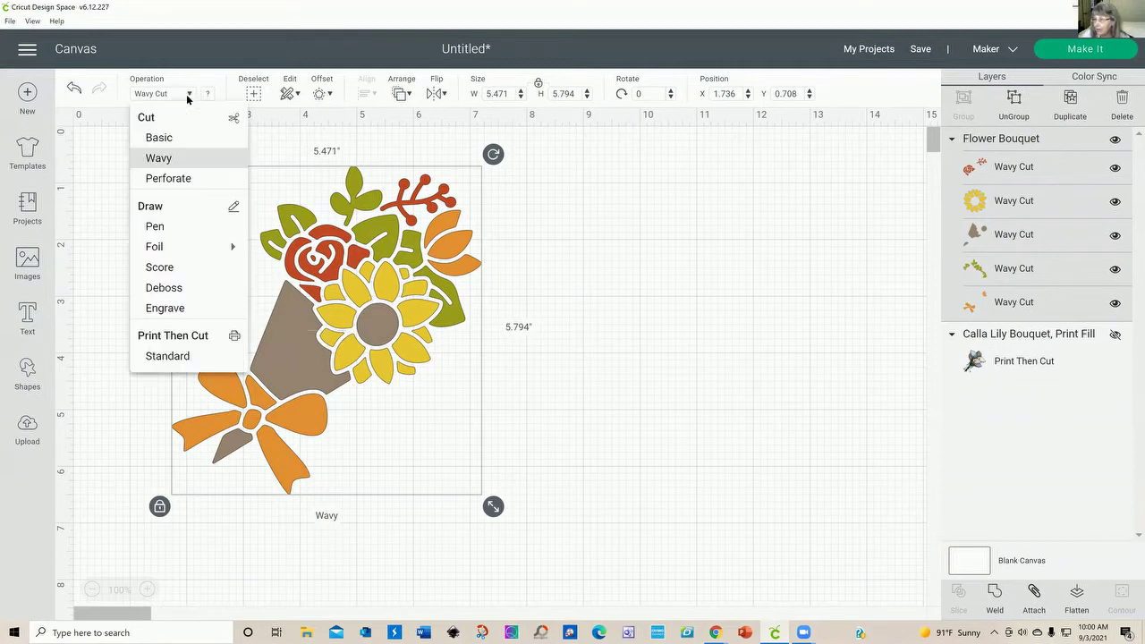
{"action": "left_click", "coordinate": [190, 180]}
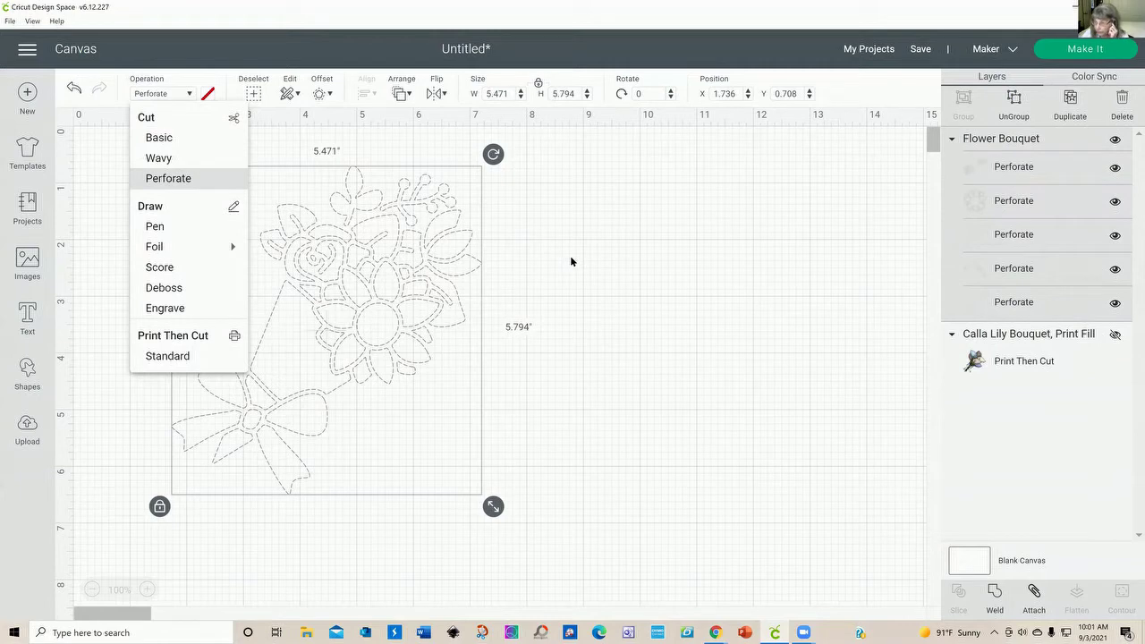
Set the flower bouquet to the Pen operation, keeping the Fine Point pen type
{"action": "left_click", "coordinate": [154, 228]}
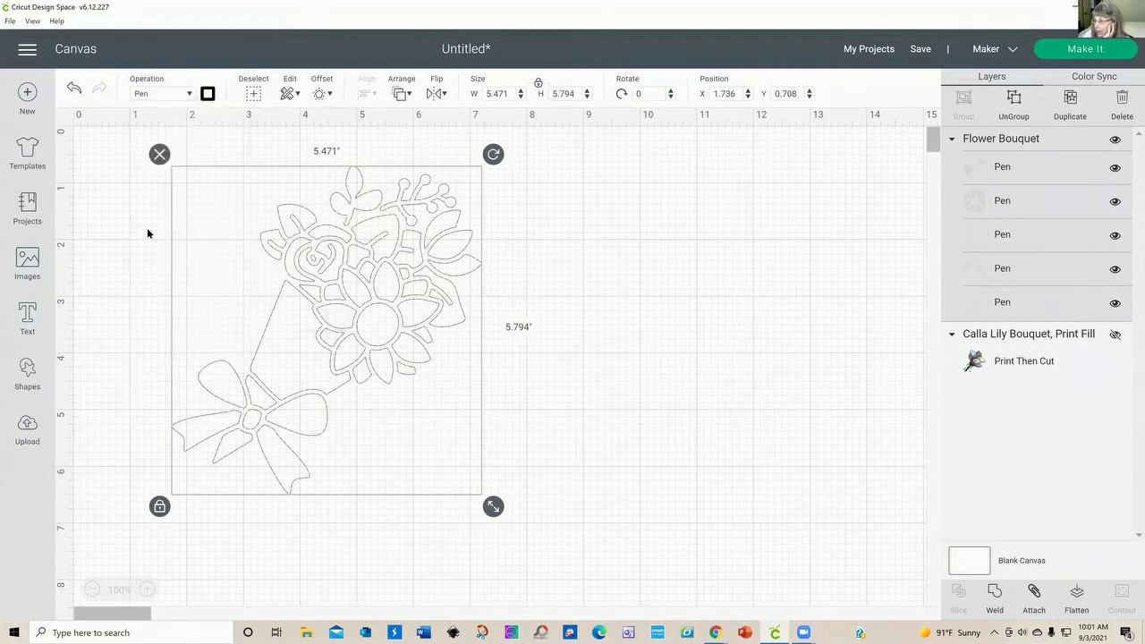
{"action": "left_click", "coordinate": [209, 95]}
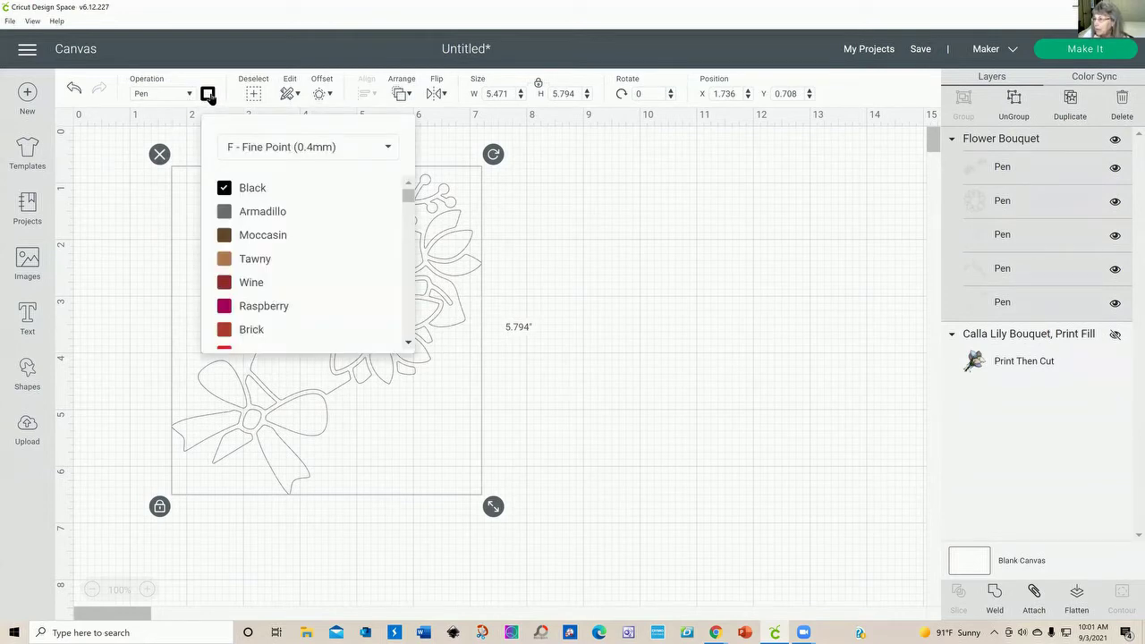
{"action": "left_click", "coordinate": [388, 148]}
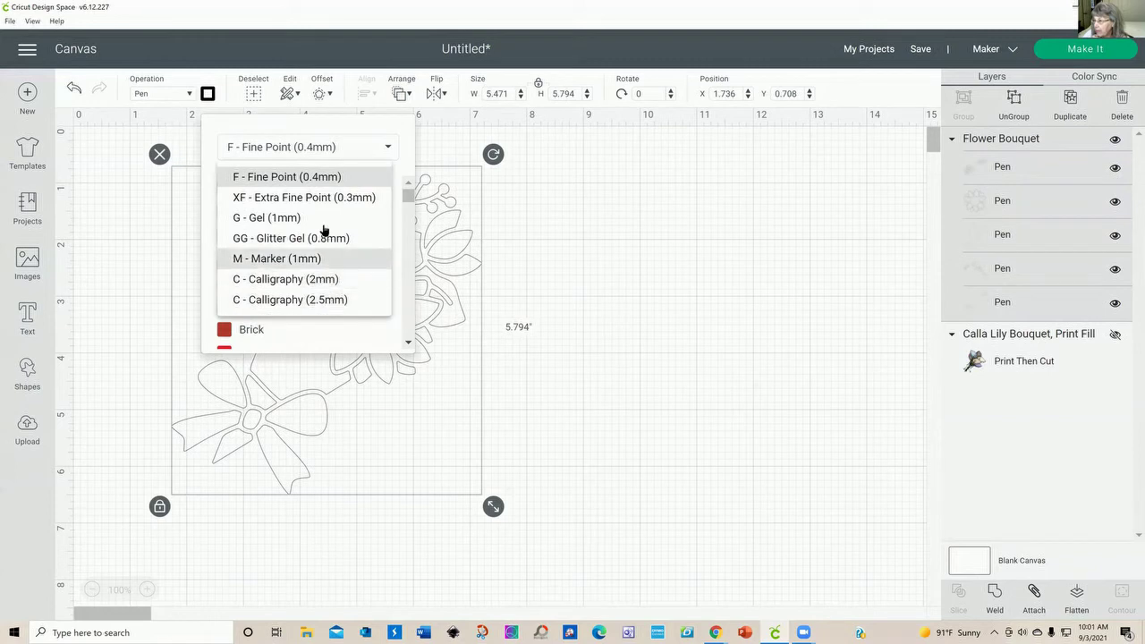
{"action": "left_click", "coordinate": [390, 149]}
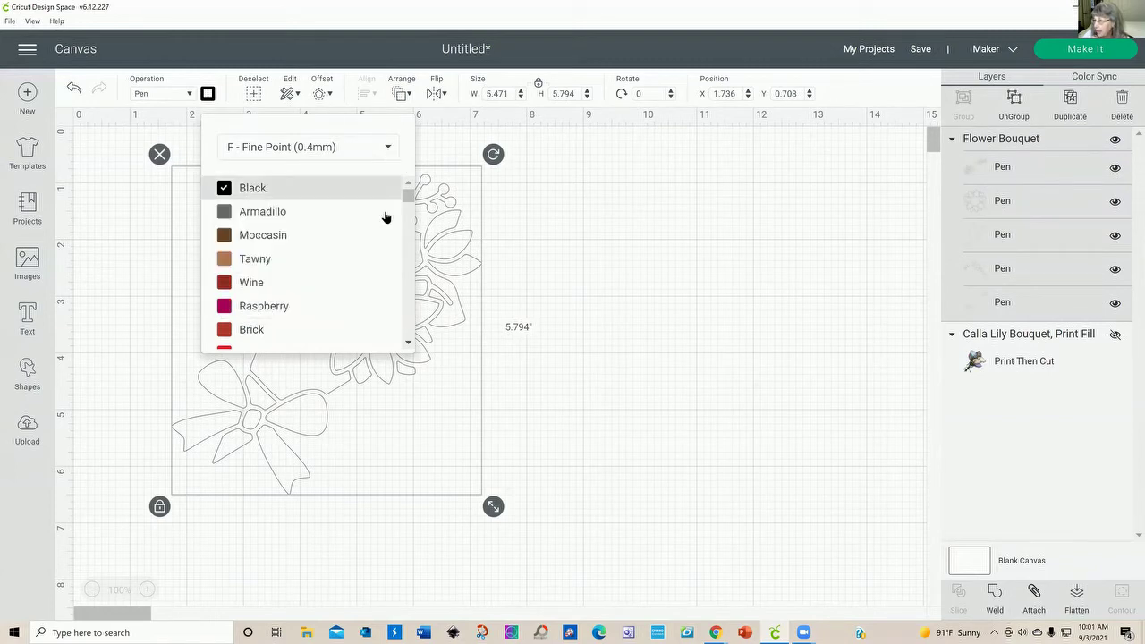
Browse the pen colour choices, keeping the black pen
{"action": "left_click_drag", "start_coordinate": [404, 194], "coordinate": [406, 241]}
{"action": "scroll", "coordinate": [406, 242], "scroll_direction": "down", "scroll_amount": 5}
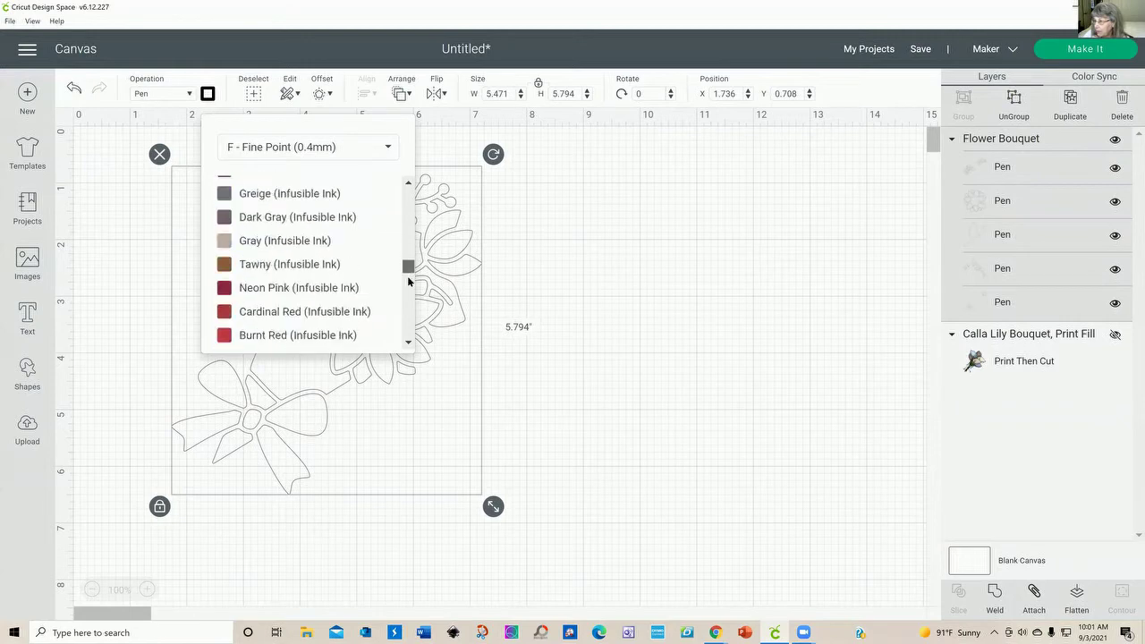
{"action": "scroll", "coordinate": [402, 215], "scroll_direction": "up", "scroll_amount": 8}
{"action": "scroll", "coordinate": [402, 190], "scroll_direction": "up", "scroll_amount": 2}
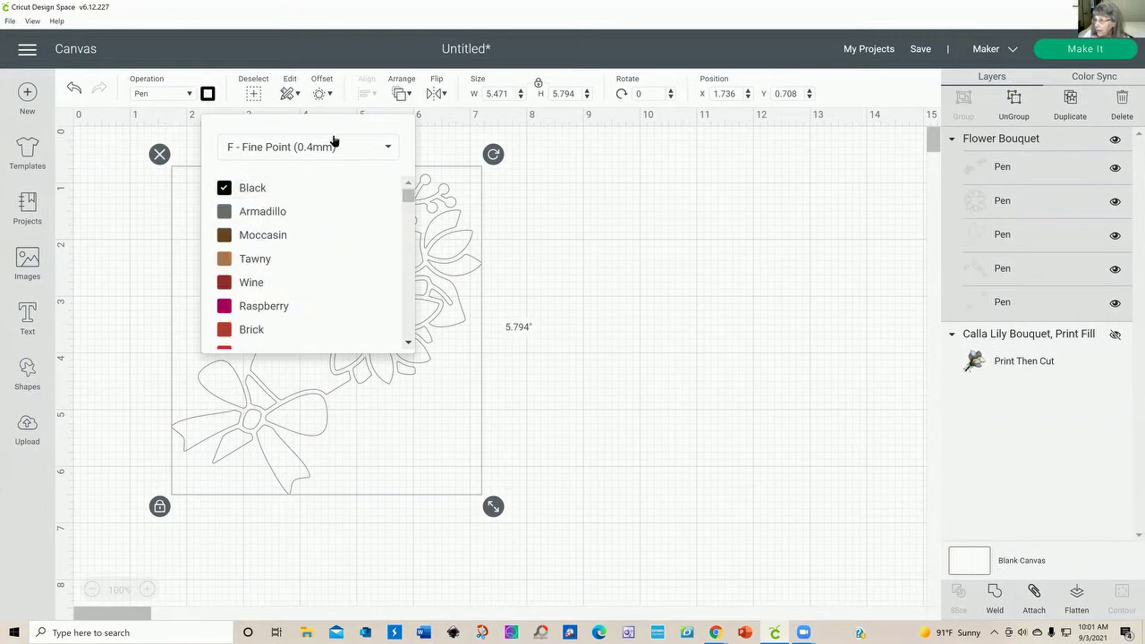
{"action": "left_click", "coordinate": [206, 93]}
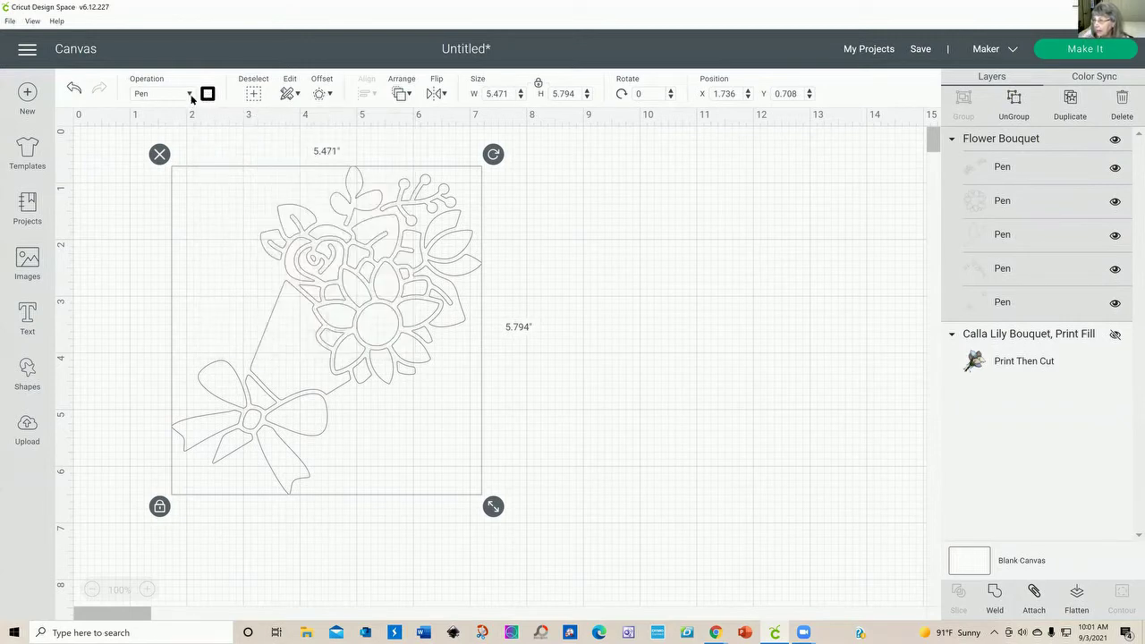
{"action": "left_click", "coordinate": [188, 95]}
{"action": "mouse_move", "coordinate": [170, 254]}
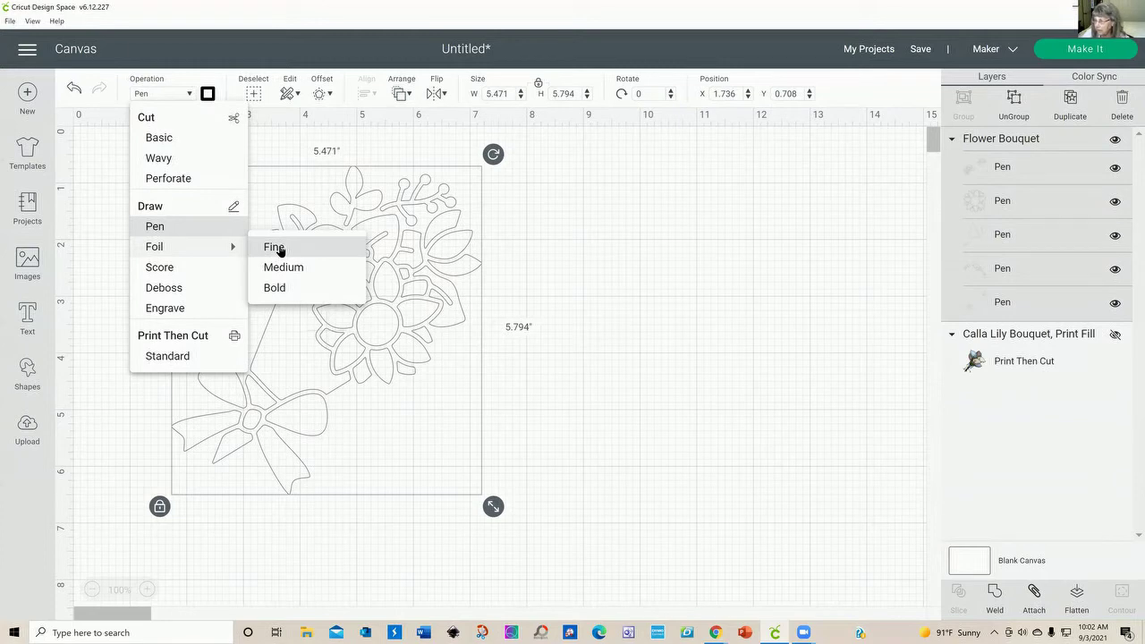
Set the flower bouquet to Bold Foil, then switch it to Score
{"action": "left_click", "coordinate": [276, 288]}
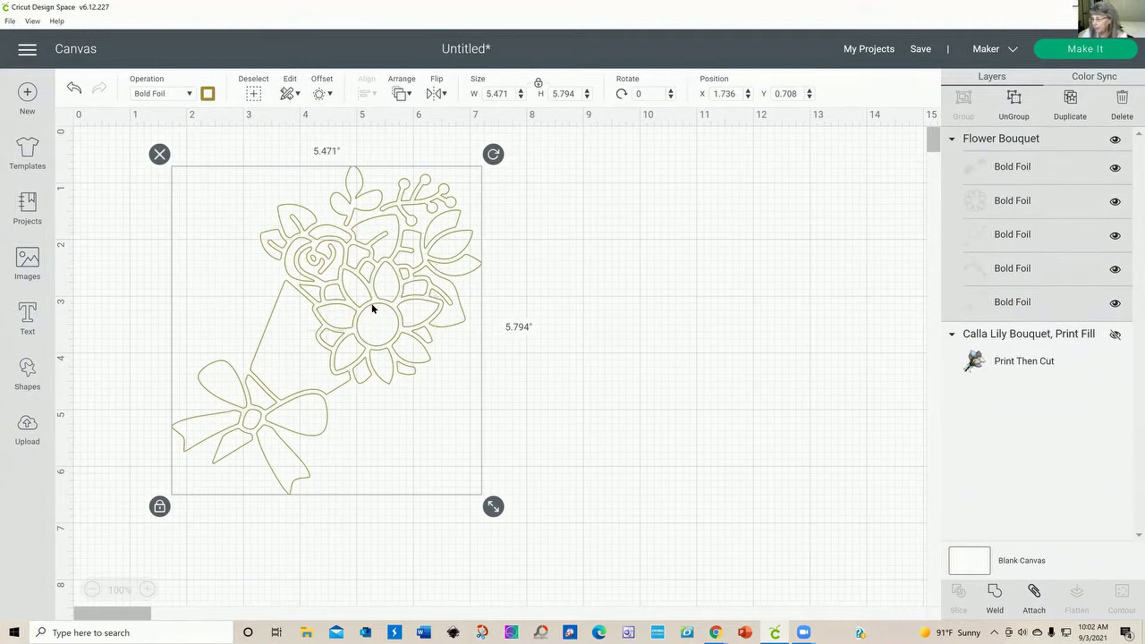
{"action": "left_click", "coordinate": [189, 95]}
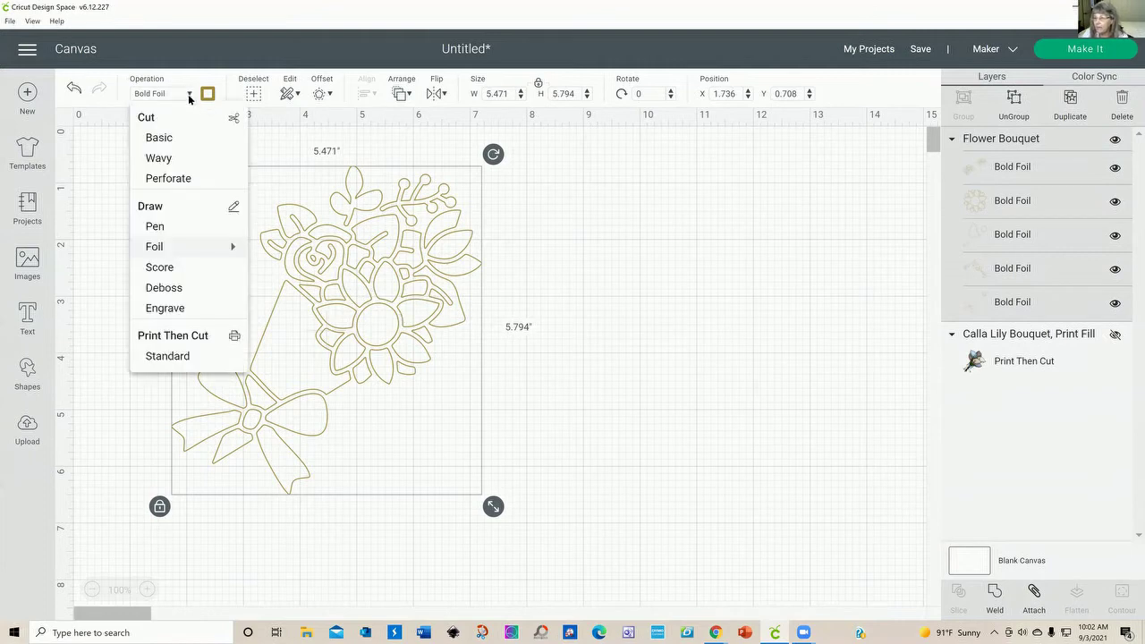
{"action": "left_click", "coordinate": [175, 266]}
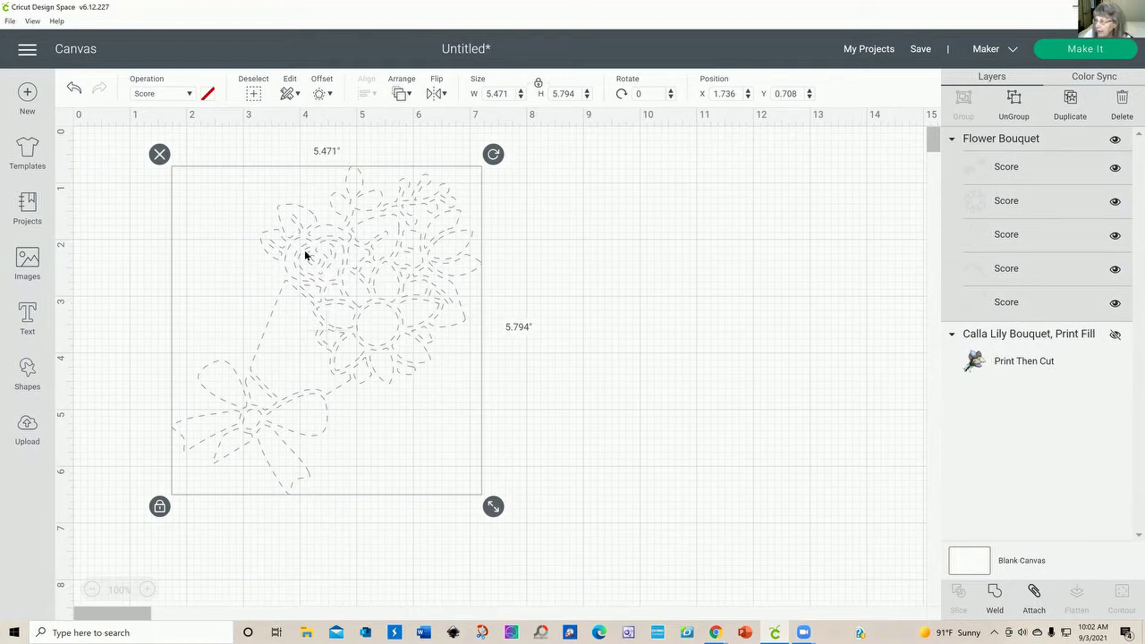
Change the flower bouquet's operation to Deboss, then to Engrave
{"action": "left_click", "coordinate": [189, 95]}
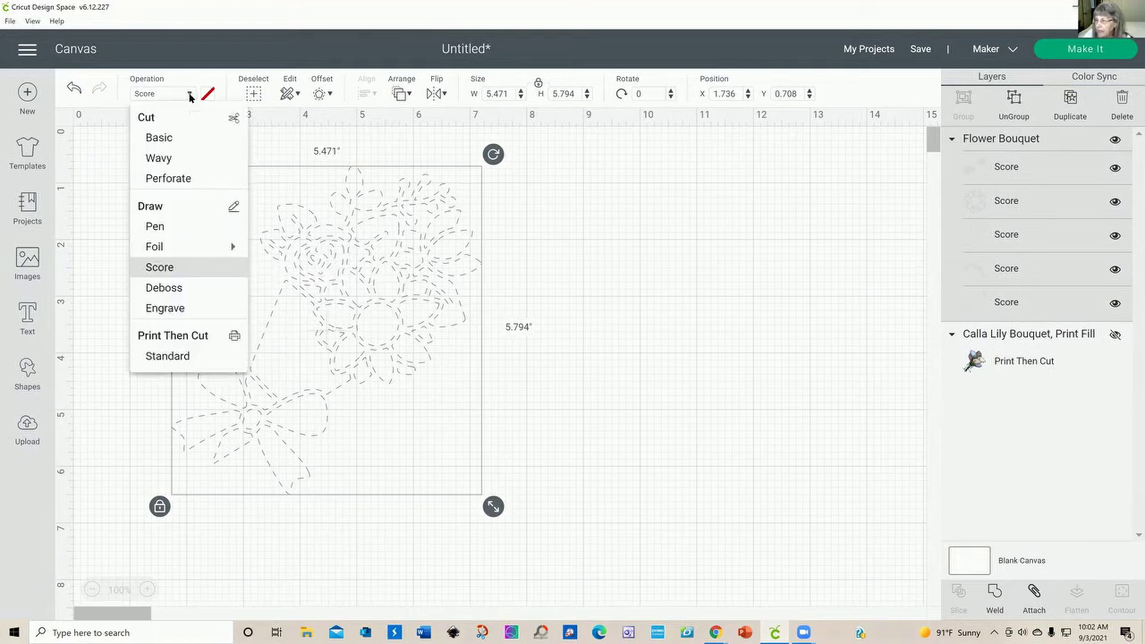
{"action": "left_click", "coordinate": [164, 288]}
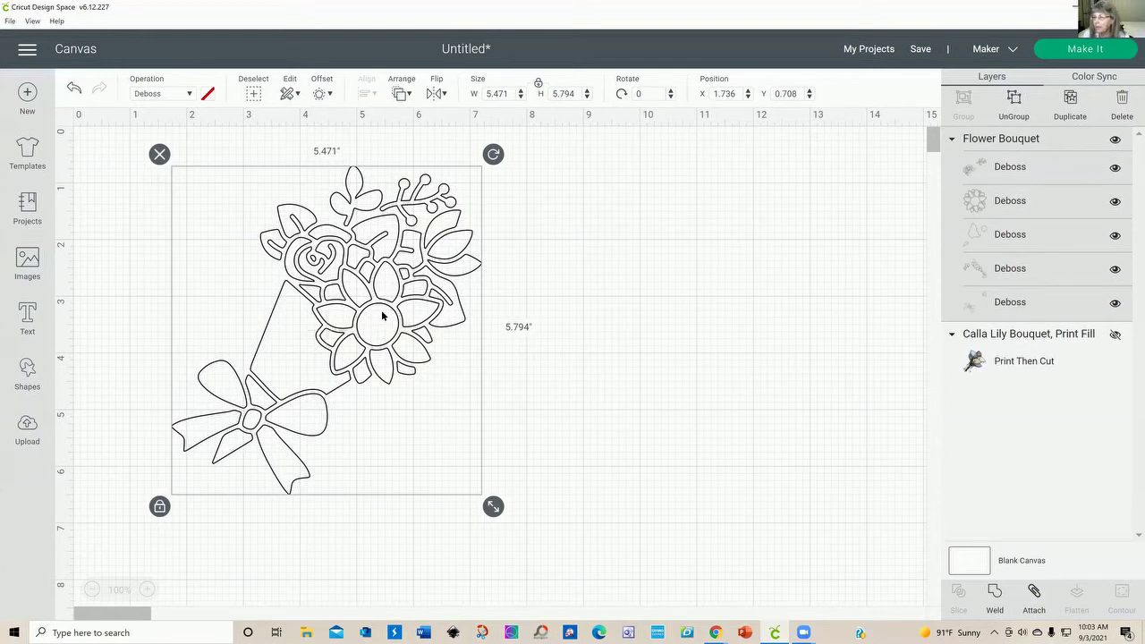
{"action": "left_click", "coordinate": [186, 93]}
{"action": "left_click", "coordinate": [173, 310]}
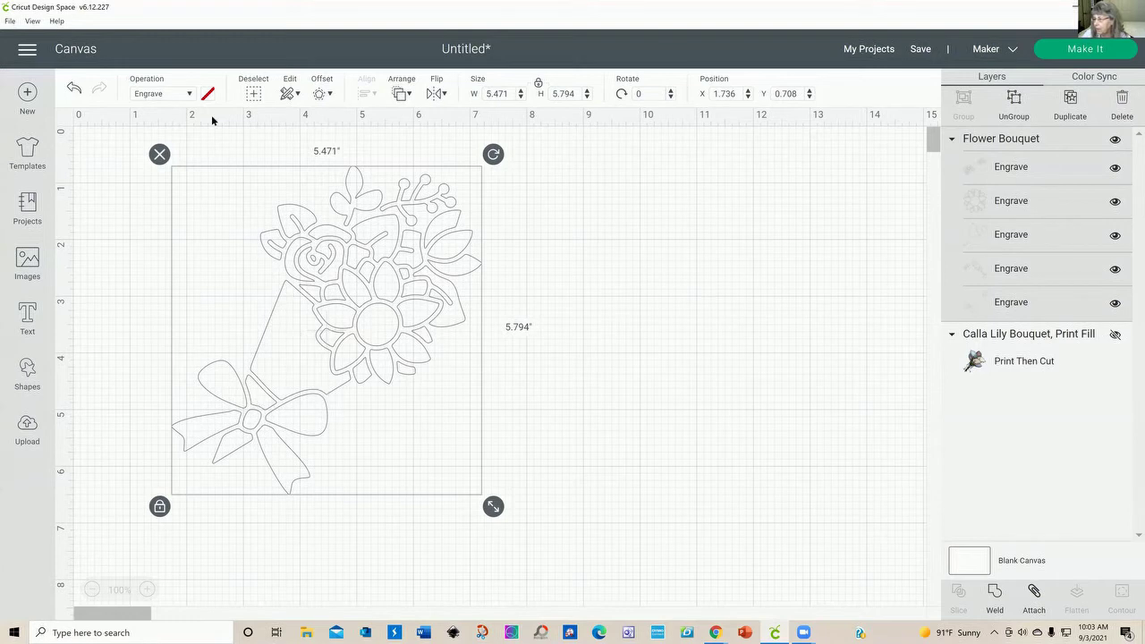
{"action": "left_click", "coordinate": [189, 94]}
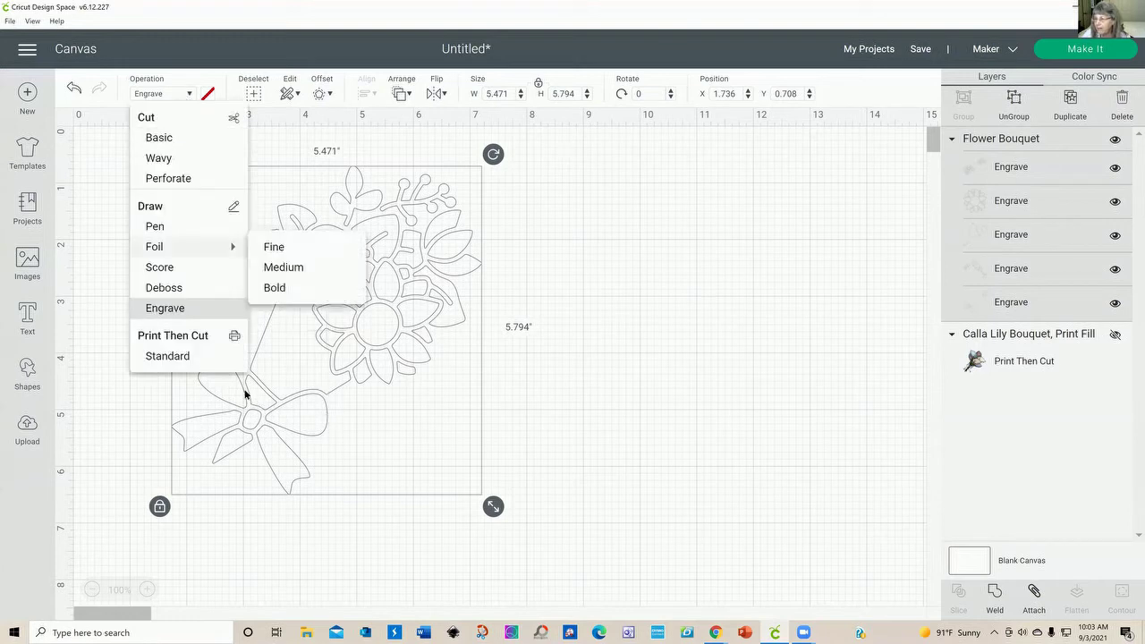
{"action": "left_click", "coordinate": [167, 356]}
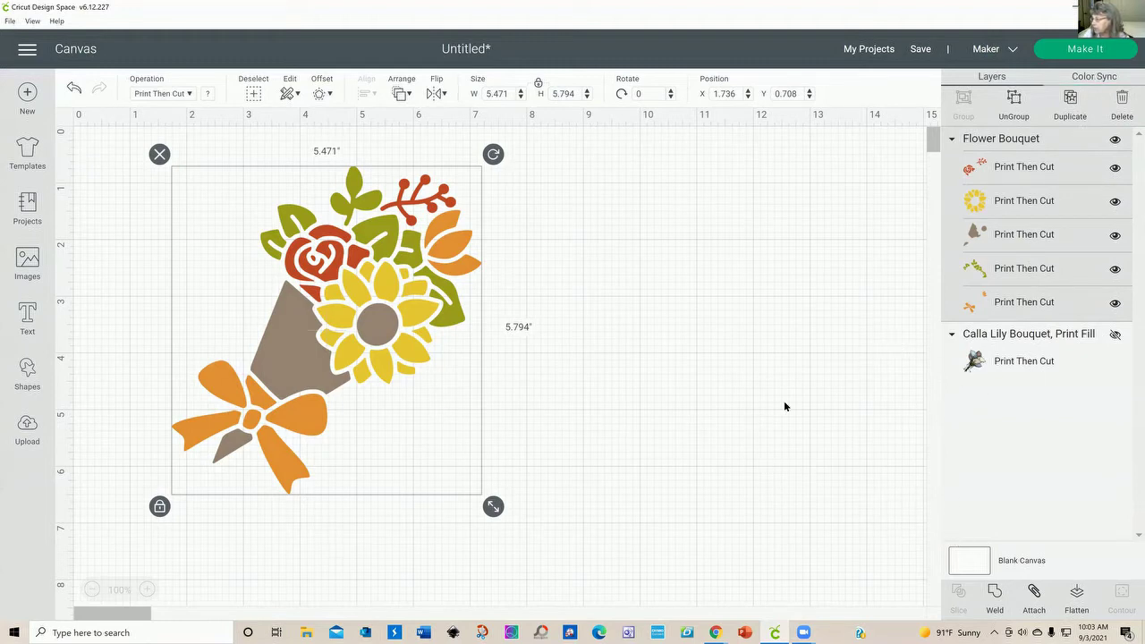
{"action": "left_click", "coordinate": [1086, 50]}
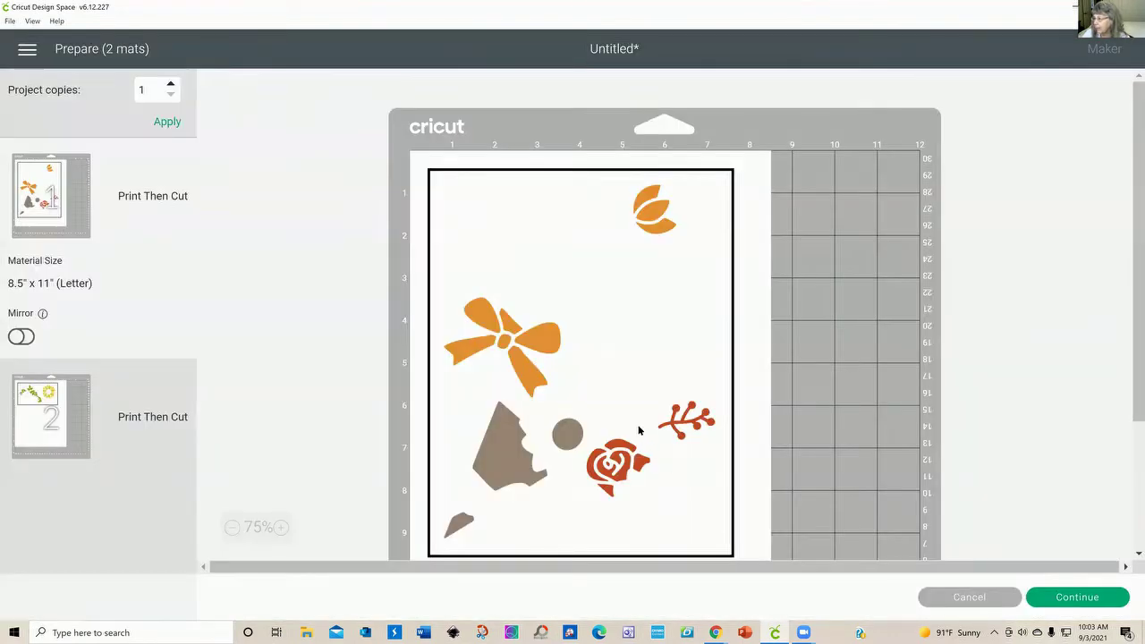
{"action": "left_click", "coordinate": [37, 420]}
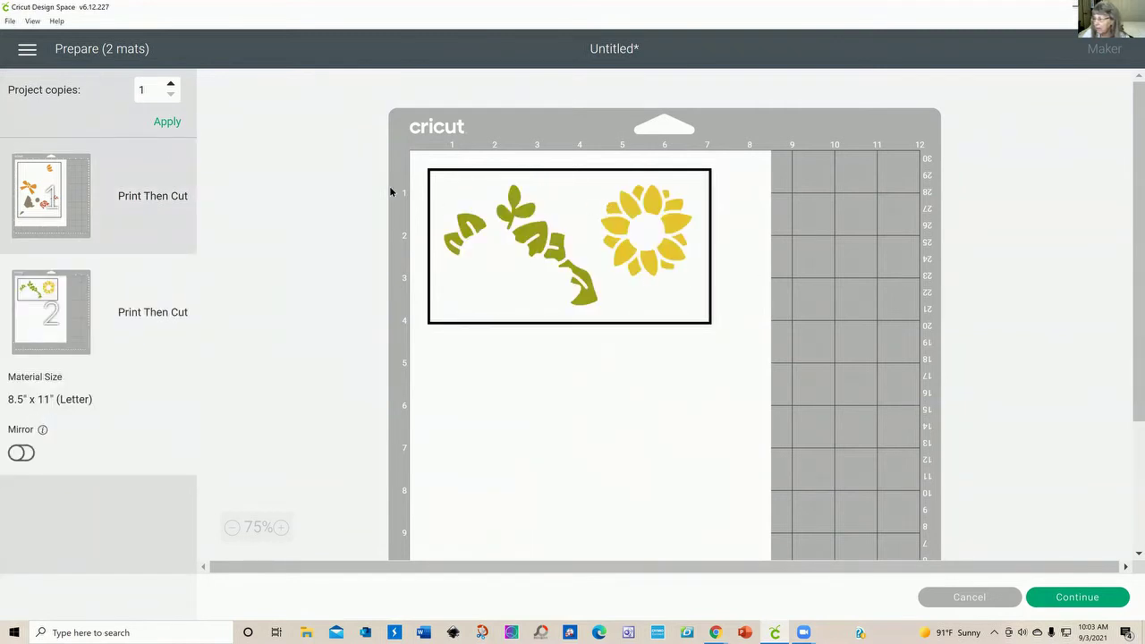
{"action": "left_click", "coordinate": [27, 50]}
{"action": "left_click", "coordinate": [40, 149]}
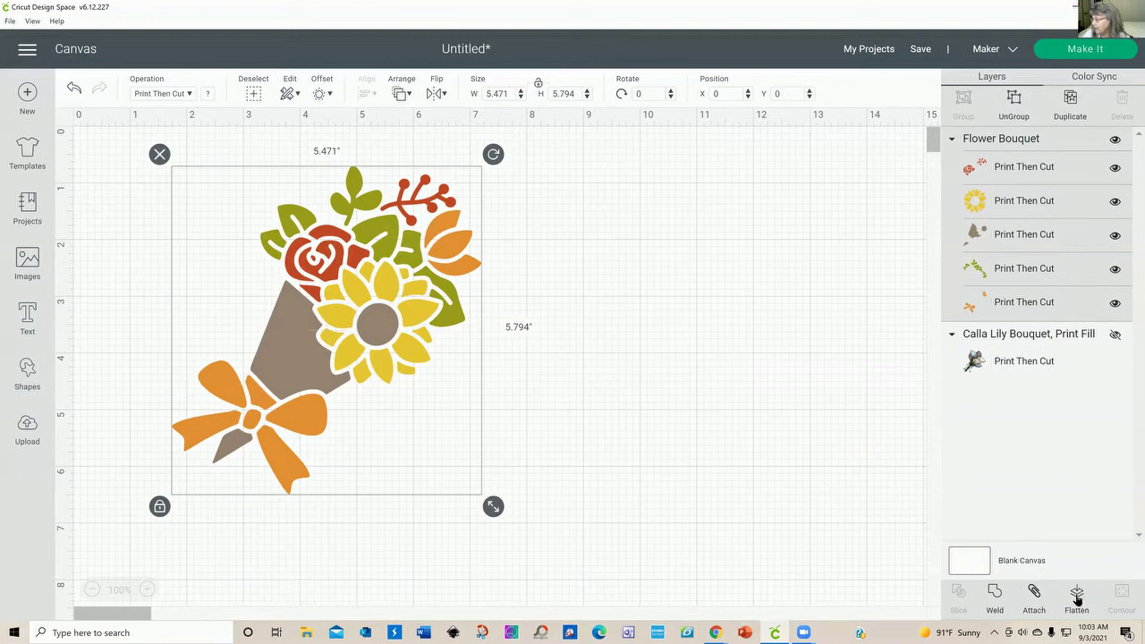
Flatten the Flower Bouquet into one image and confirm in Make It that it fits one mat
{"action": "left_click", "coordinate": [1077, 598]}
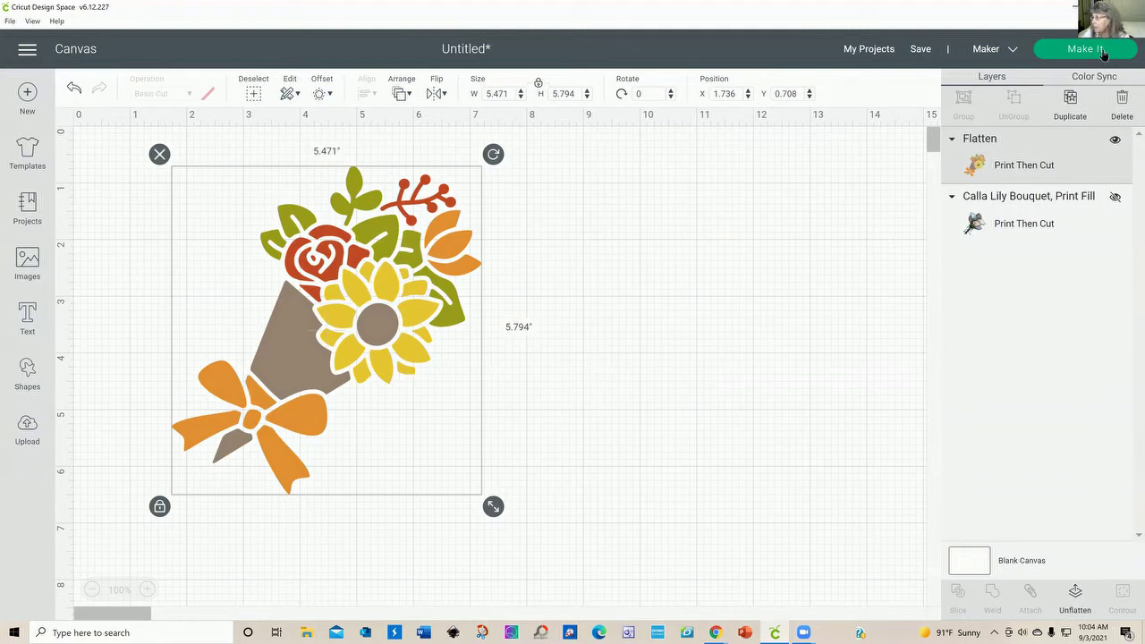
{"action": "left_click", "coordinate": [1089, 54]}
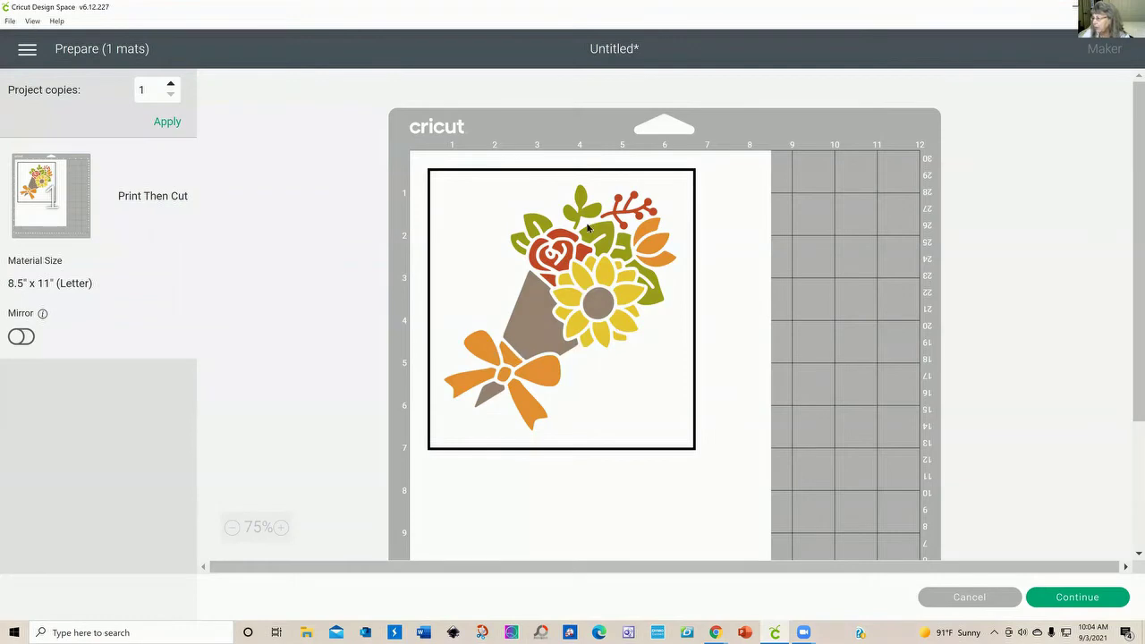
{"action": "left_click", "coordinate": [25, 57]}
{"action": "left_click", "coordinate": [41, 150]}
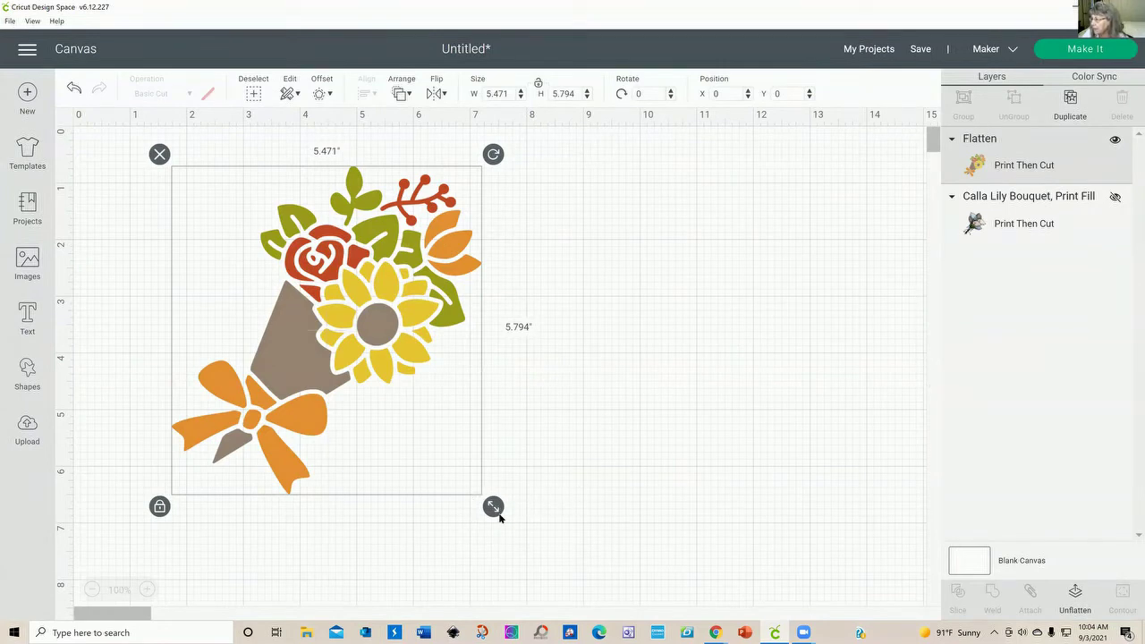
{"action": "left_click_drag", "start_coordinate": [495, 508], "coordinate": [694, 617]}
Enlarge the bouquet to about 9 × 9.5 in and review its size warning
{"action": "left_click_drag", "start_coordinate": [612, 571], "coordinate": [576, 524]}
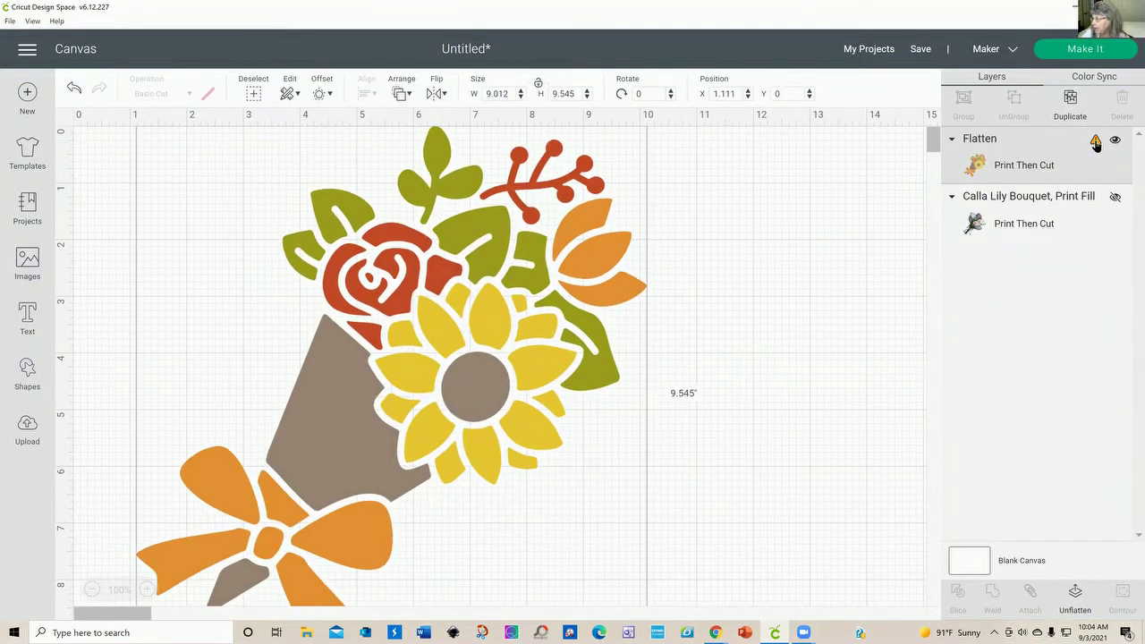
{"action": "left_click", "coordinate": [1096, 143]}
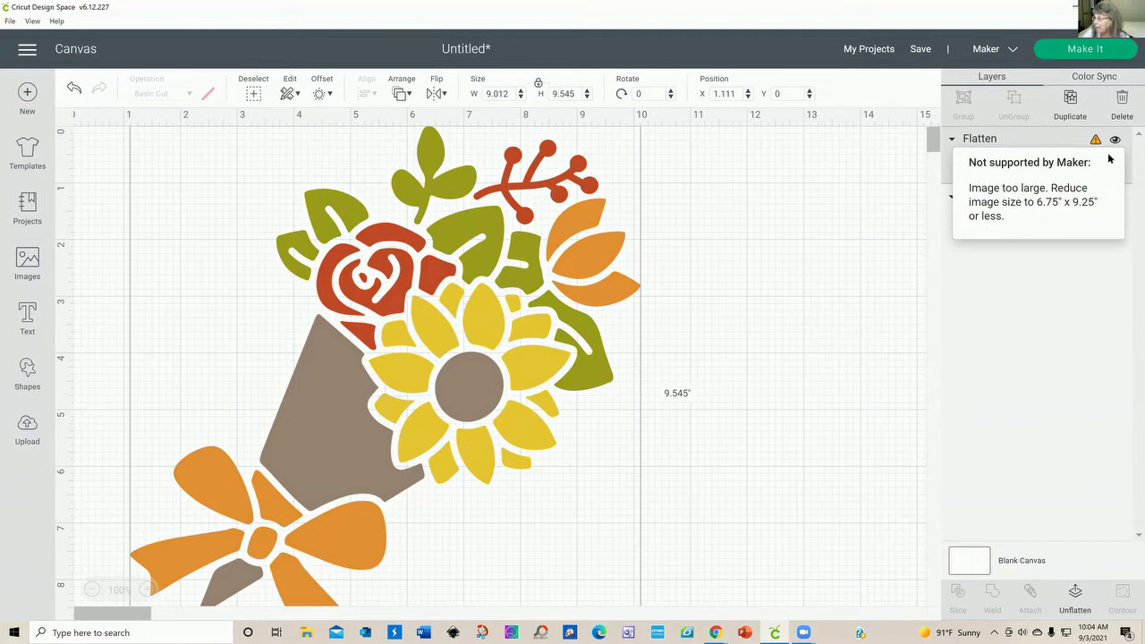
{"action": "left_click", "coordinate": [810, 254]}
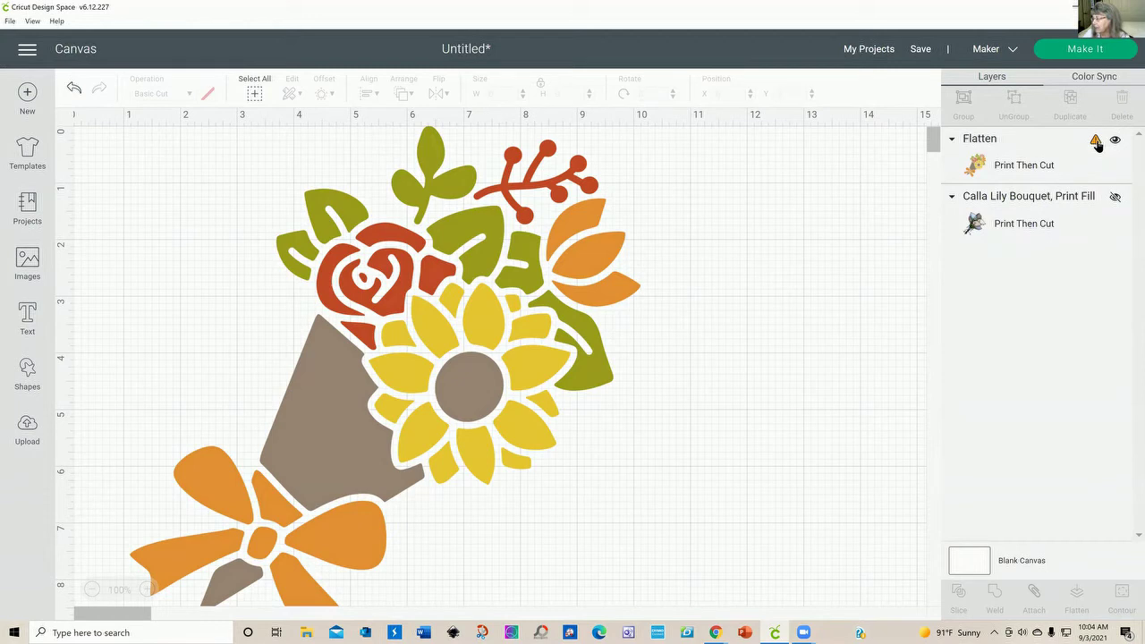
Shrink the bouquet back to 5.17 × 5.476 in and move it down to 1.153, 2.306
{"action": "left_click", "coordinate": [539, 405]}
{"action": "scroll", "coordinate": [780, 457], "scroll_direction": "down", "scroll_amount": 5}
{"action": "scroll", "coordinate": [780, 456], "scroll_direction": "up", "scroll_amount": 3}
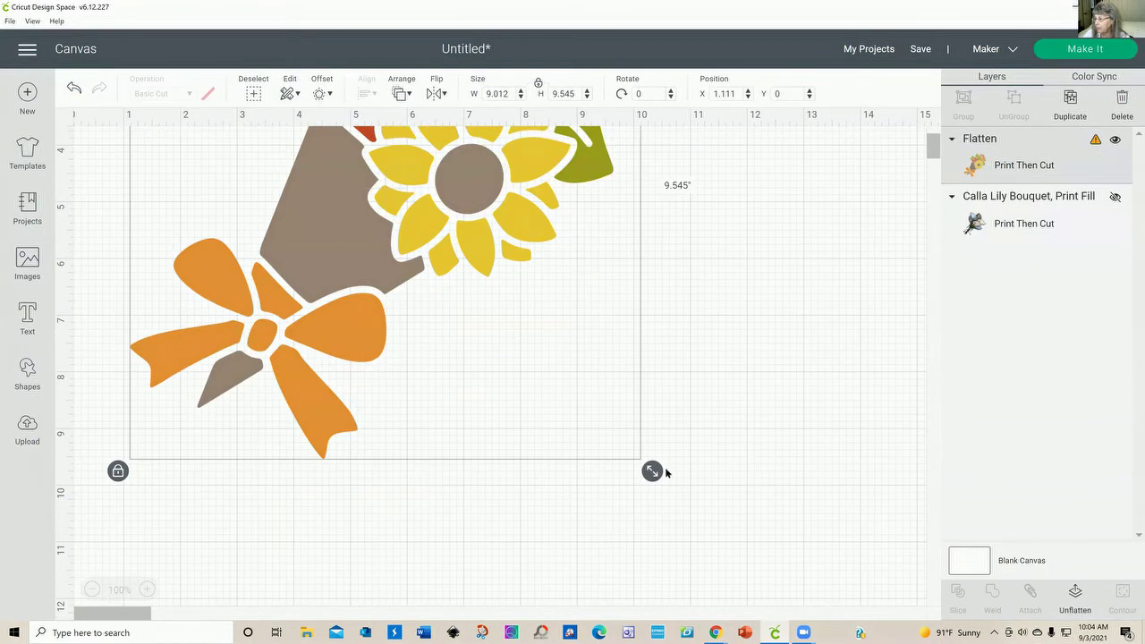
{"action": "left_click_drag", "start_coordinate": [664, 470], "coordinate": [352, 257]}
{"action": "scroll", "coordinate": [615, 393], "scroll_direction": "up", "scroll_amount": 3}
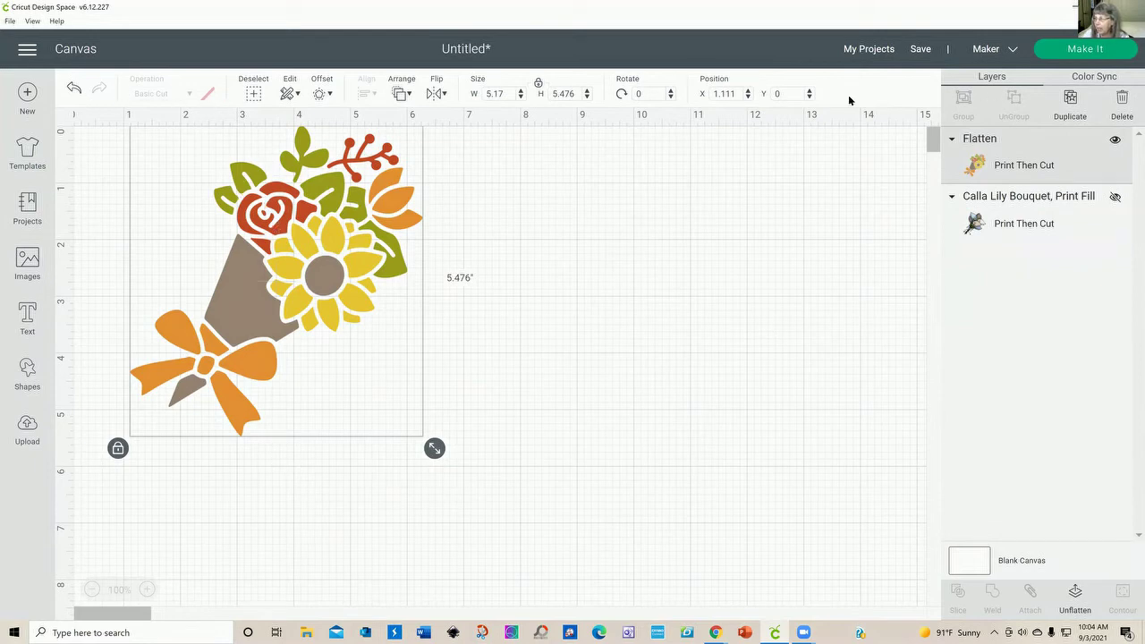
{"action": "left_click_drag", "start_coordinate": [319, 302], "coordinate": [322, 431]}
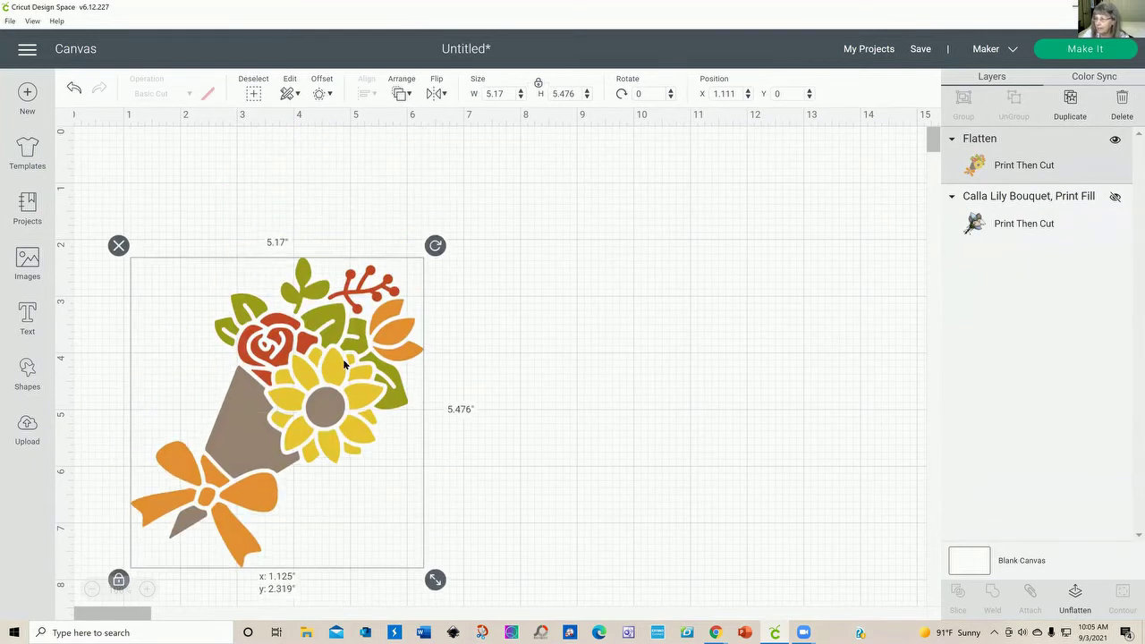
{"action": "left_click", "coordinate": [605, 371]}
{"action": "left_click_drag", "start_coordinate": [294, 385], "coordinate": [295, 386]}
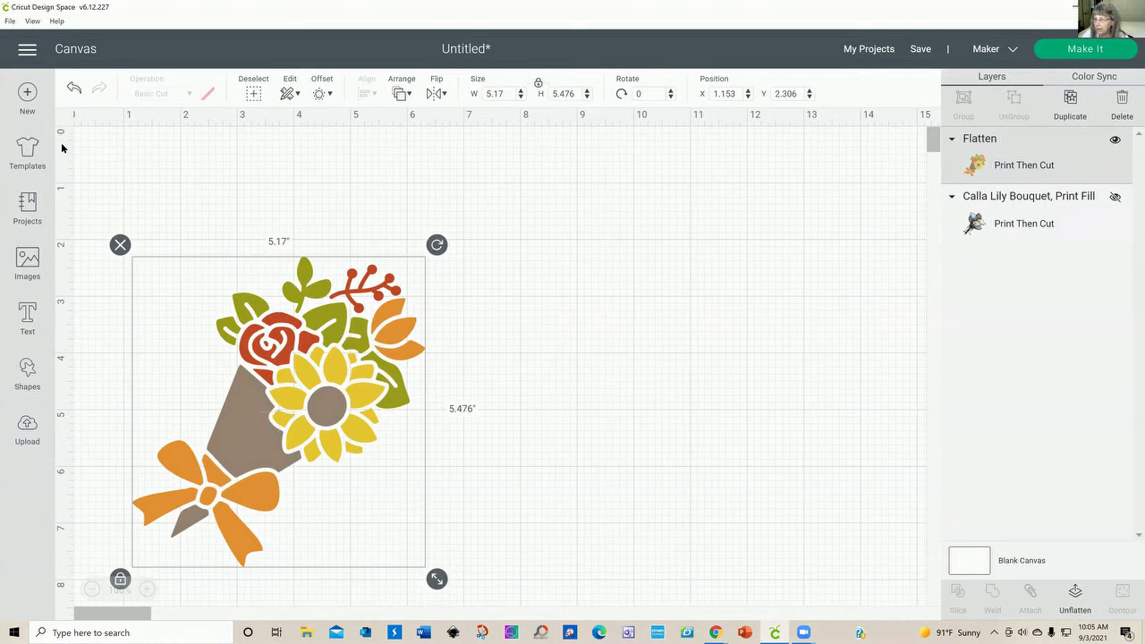
Undo the bouquet's recent moves, redo one, and unflatten it into its layers
{"action": "left_click", "coordinate": [75, 90]}
{"action": "left_click", "coordinate": [72, 90]}
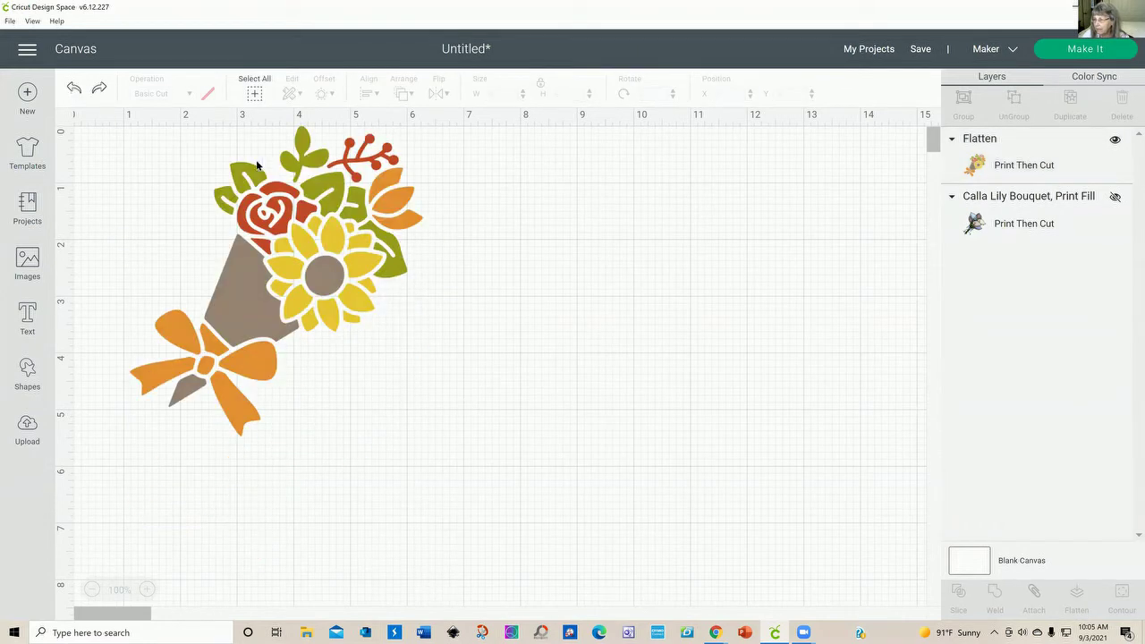
{"action": "left_click", "coordinate": [311, 197]}
{"action": "key", "text": "ctrl+y"}
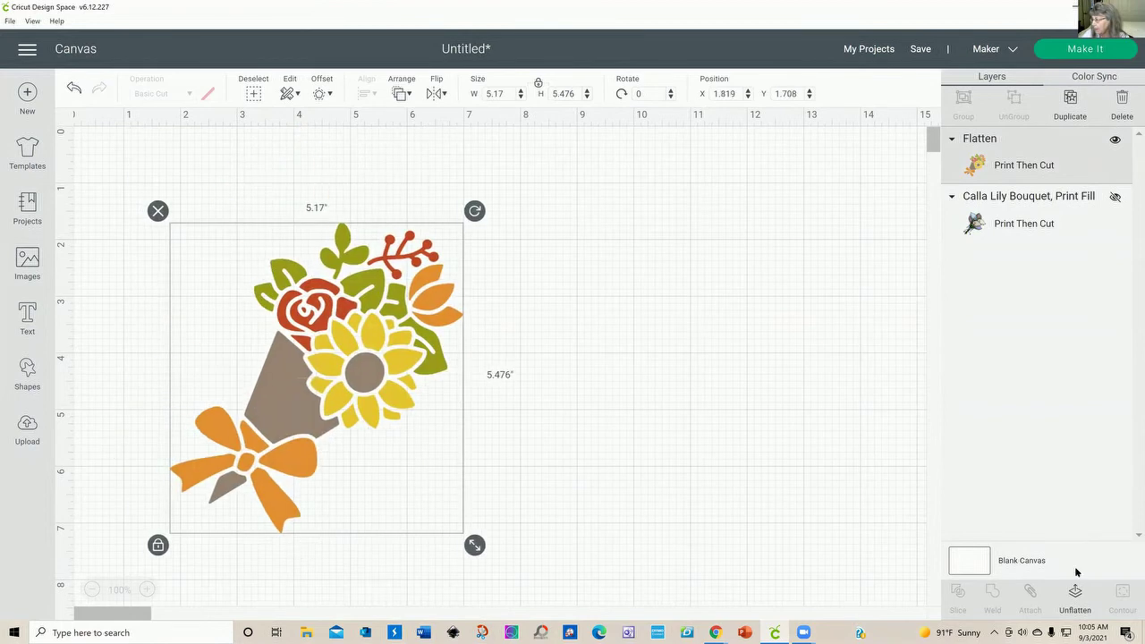
{"action": "left_click", "coordinate": [1075, 595]}
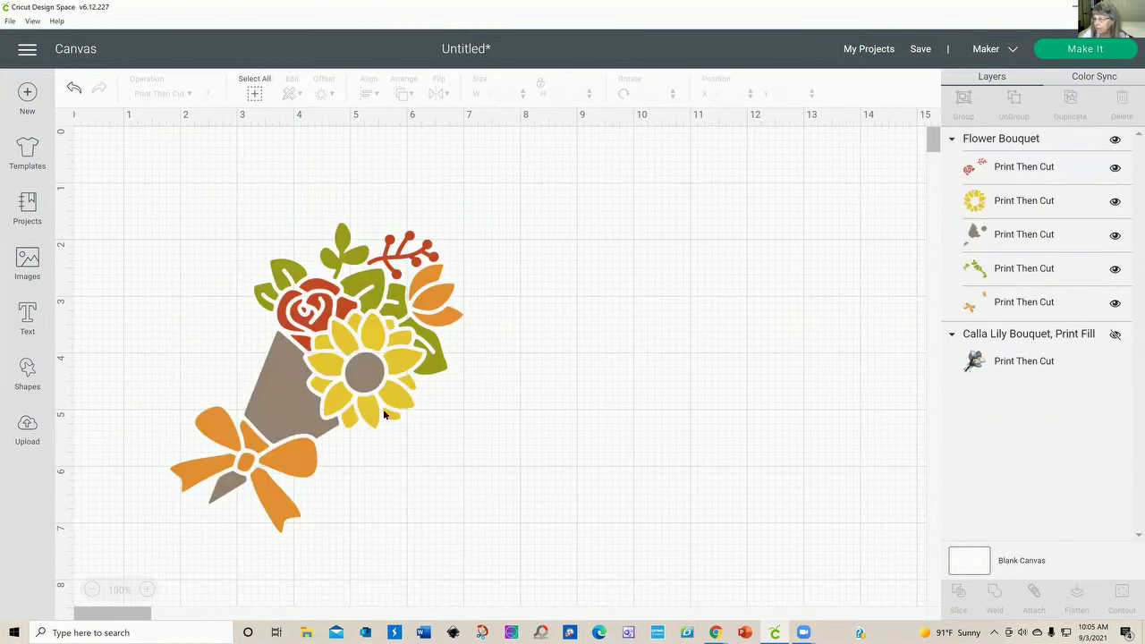
Set all Flower Bouquet layers to Basic Cut, move the group up-left, and hide it
{"action": "left_click", "coordinate": [188, 94]}
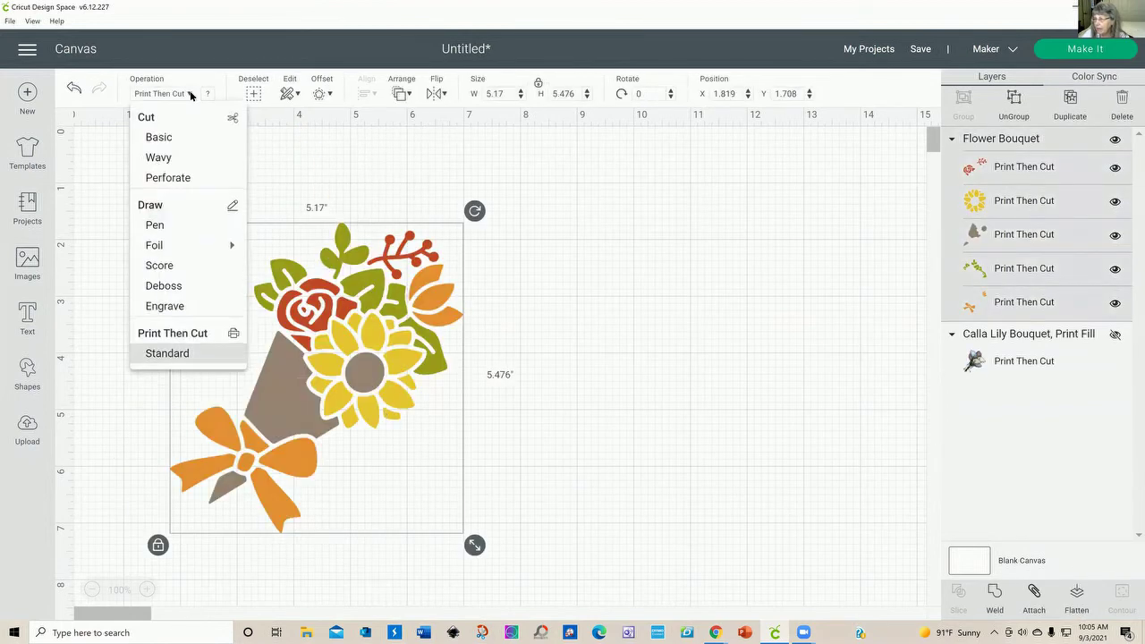
{"action": "left_click", "coordinate": [175, 143]}
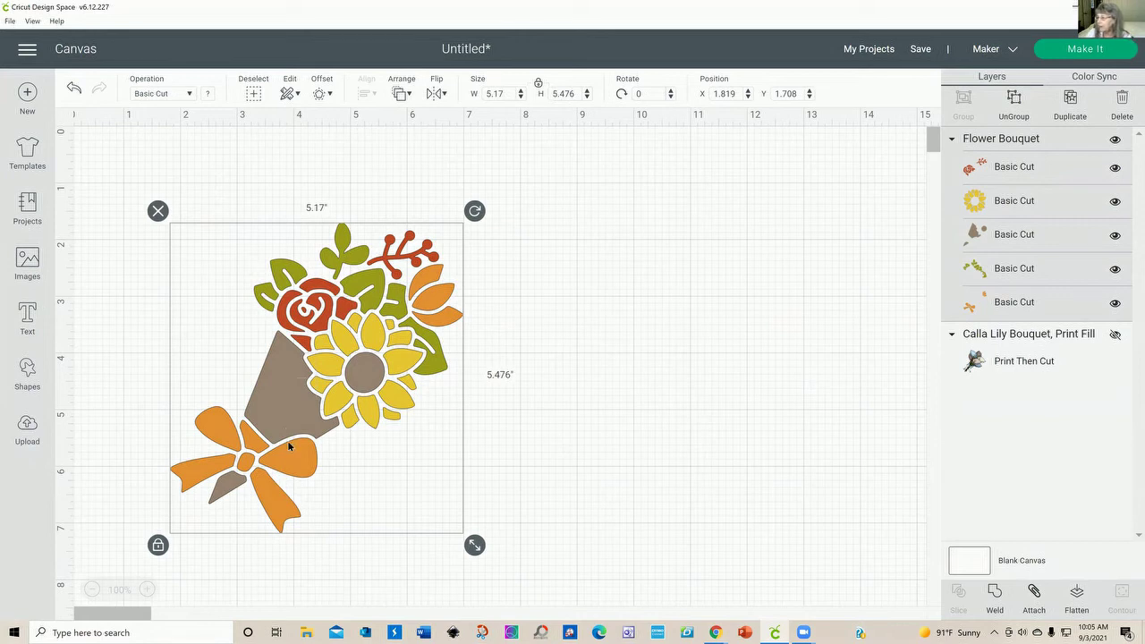
{"action": "left_click_drag", "start_coordinate": [408, 396], "coordinate": [388, 354]}
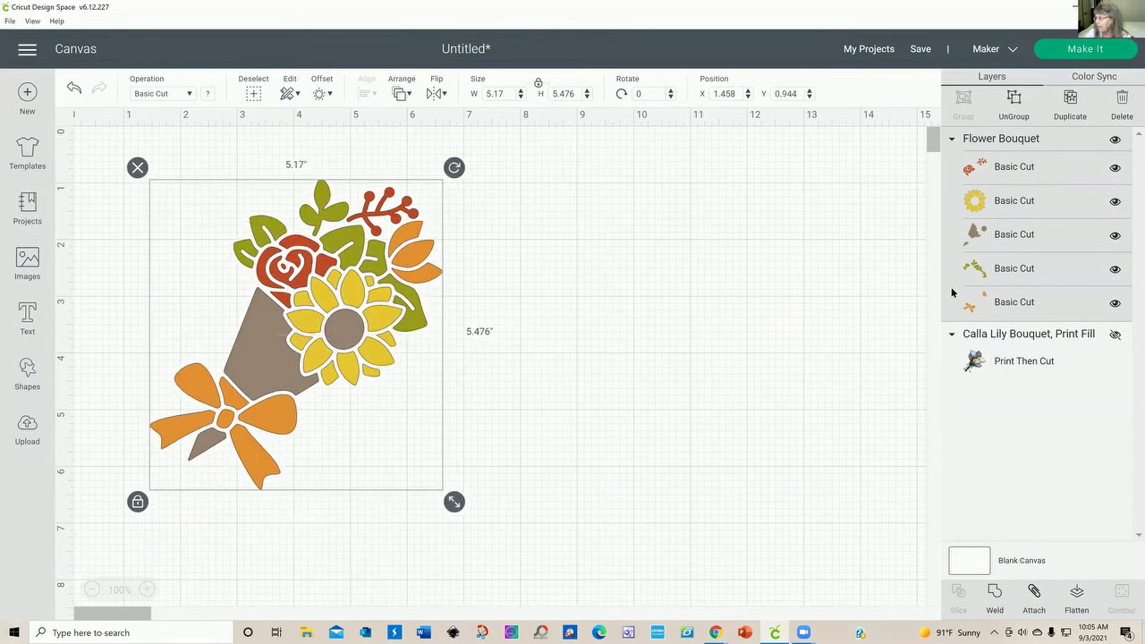
{"action": "left_click", "coordinate": [1115, 141]}
Show the Calla Lily Bouquet again and move it to the left
{"action": "left_click", "coordinate": [1029, 345]}
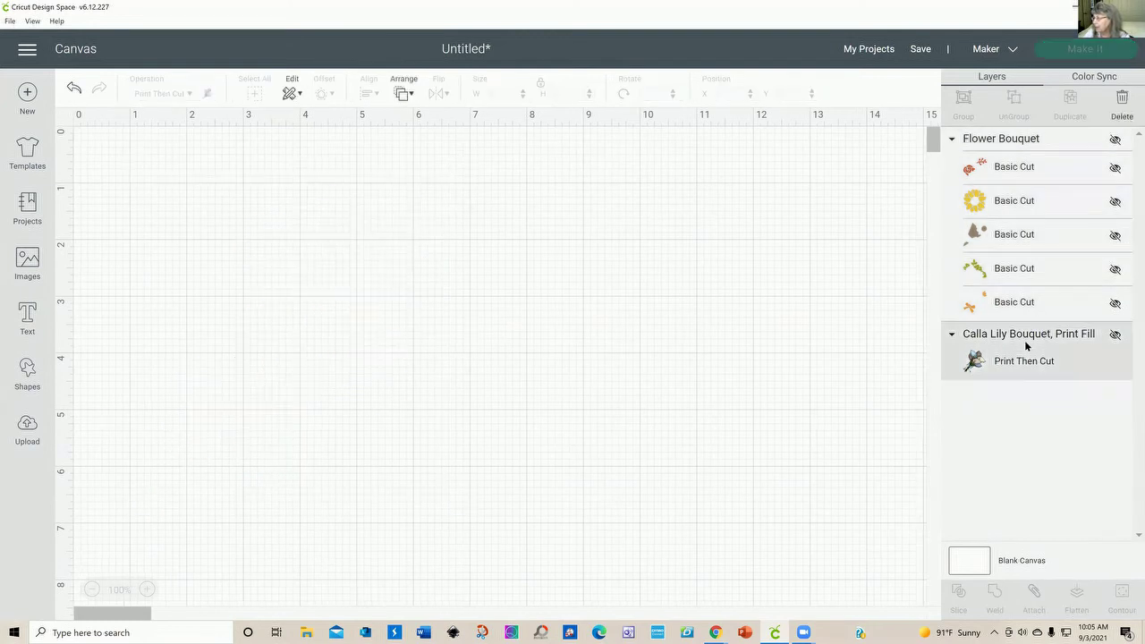
{"action": "left_click", "coordinate": [1115, 335]}
{"action": "left_click_drag", "start_coordinate": [692, 333], "coordinate": [419, 338]}
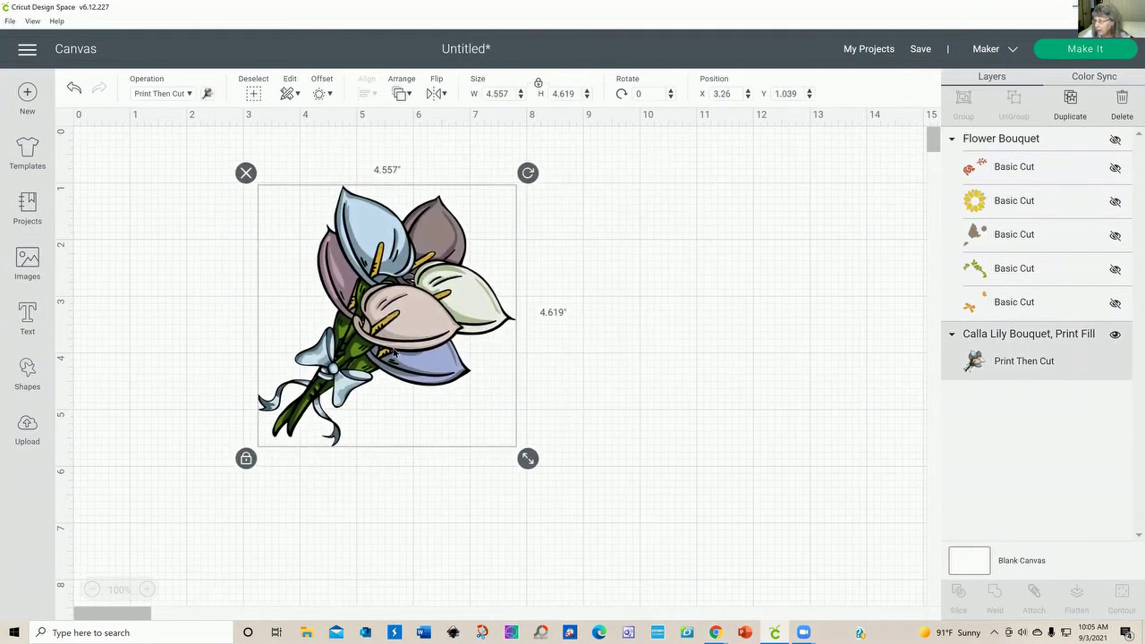
Switch the calla lily to Basic Cut and back to Print Then Cut, checking with undo/redo
{"action": "left_click", "coordinate": [189, 94]}
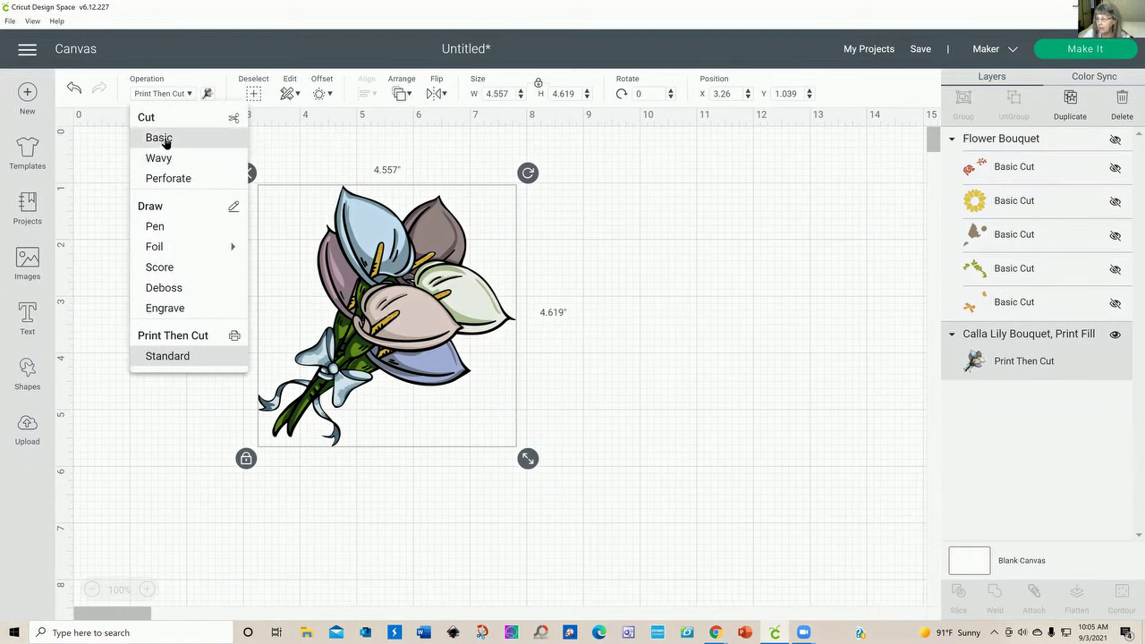
{"action": "left_click", "coordinate": [166, 140]}
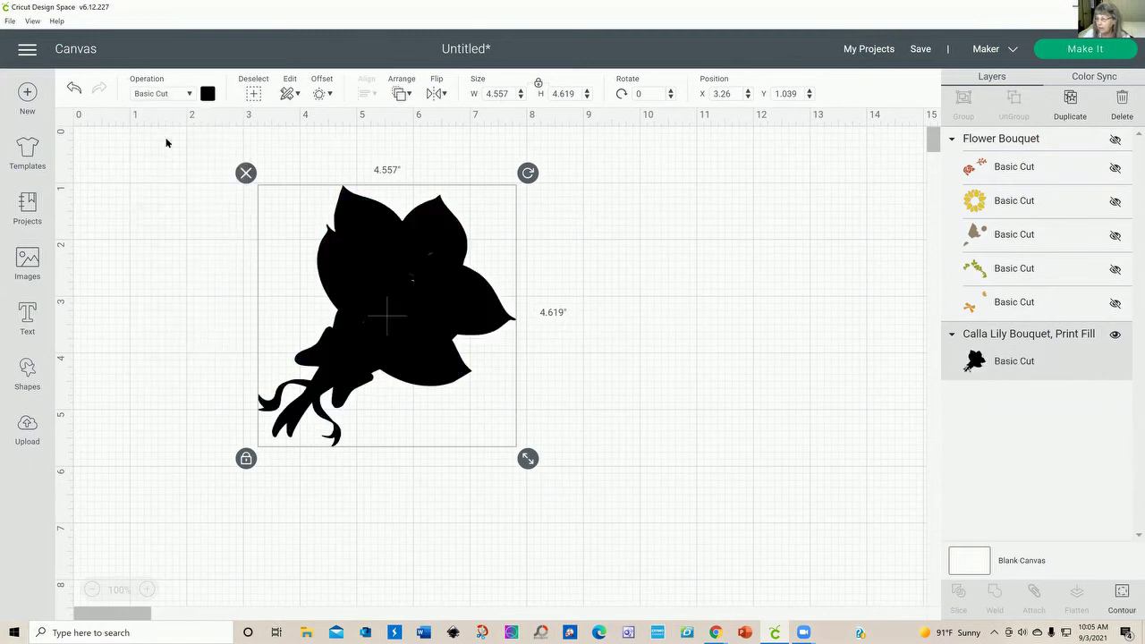
{"action": "left_click", "coordinate": [712, 362]}
{"action": "left_click", "coordinate": [337, 348]}
{"action": "left_click", "coordinate": [189, 96]}
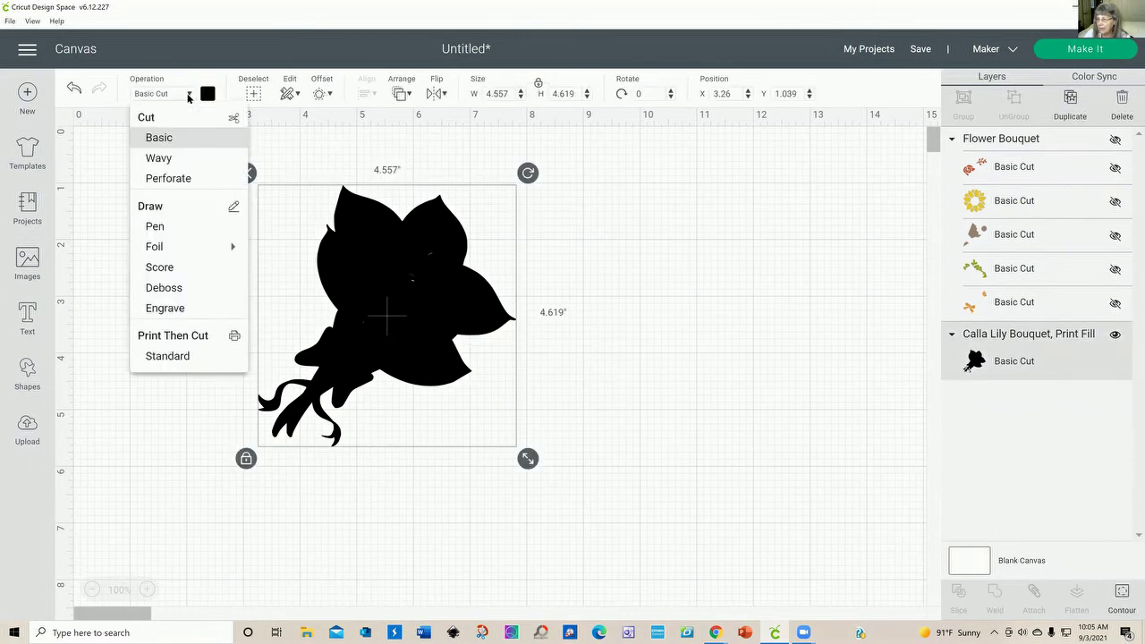
{"action": "left_click", "coordinate": [178, 354]}
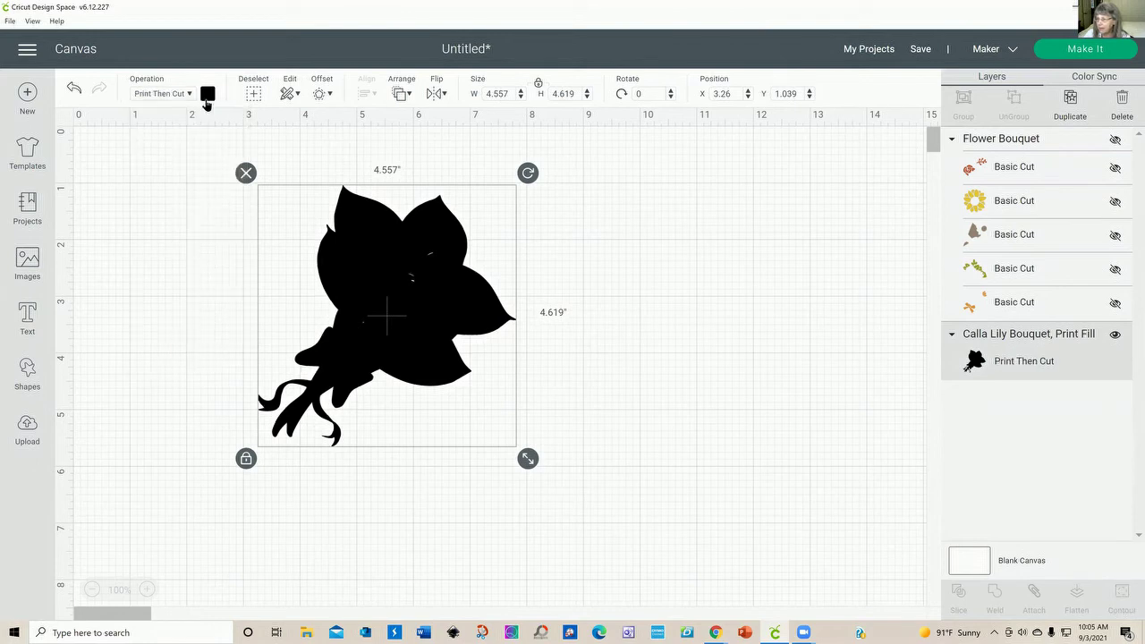
{"action": "left_click", "coordinate": [73, 89]}
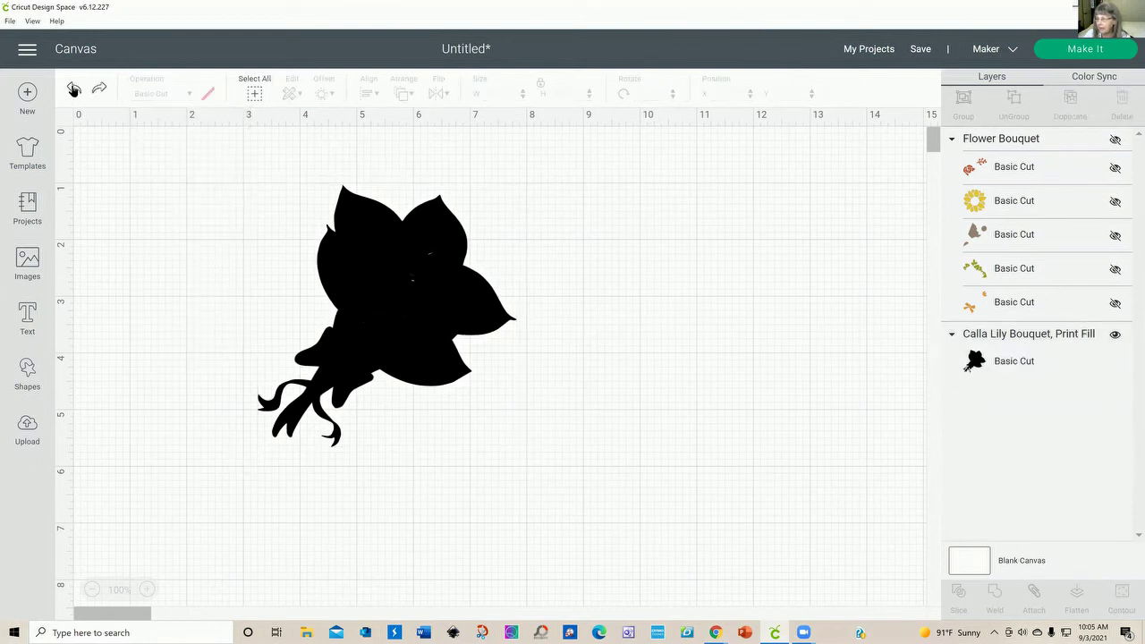
{"action": "left_click", "coordinate": [73, 90]}
{"action": "left_click", "coordinate": [436, 362]}
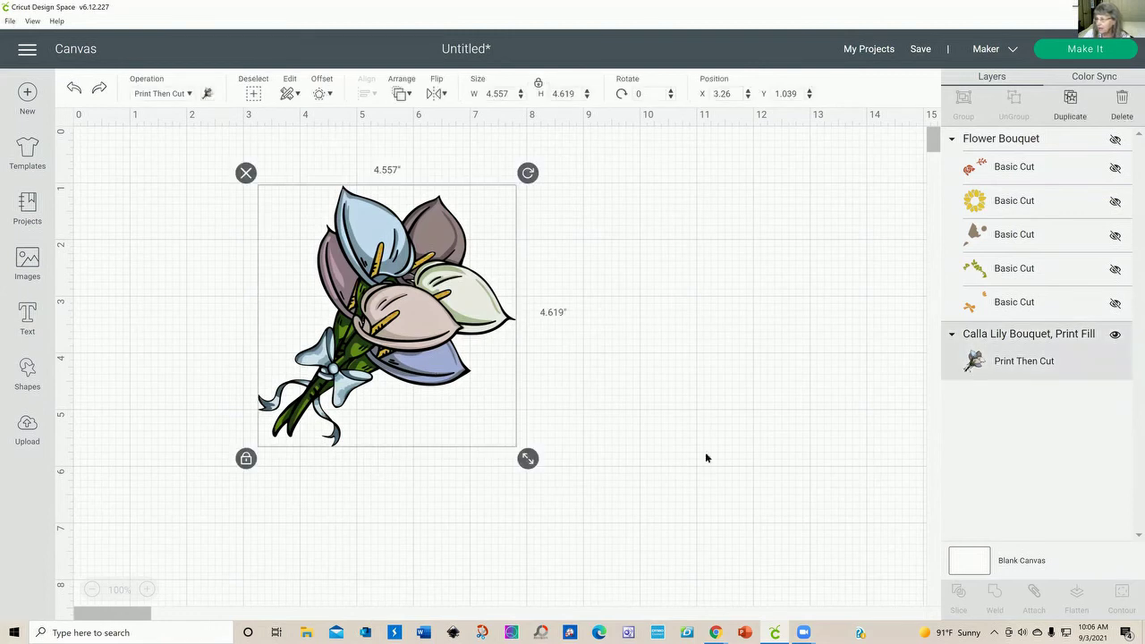
Preview a solid Color fill, then a Pattern fill, on the calla lily bouquet, moving it right
{"action": "left_click", "coordinate": [207, 95]}
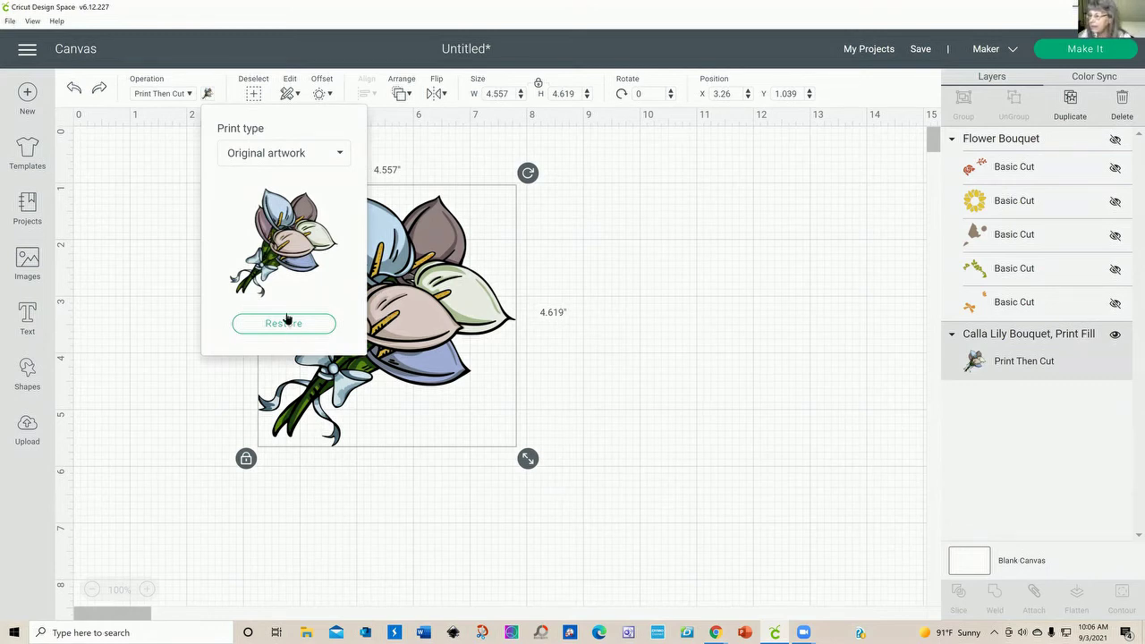
{"action": "left_click", "coordinate": [339, 157]}
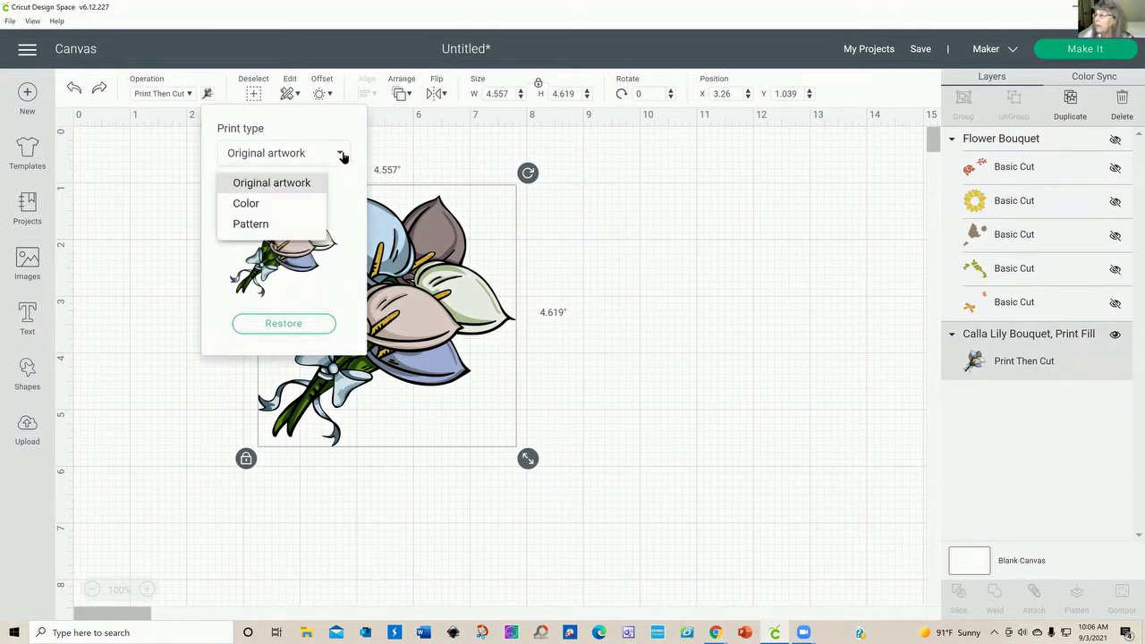
{"action": "left_click", "coordinate": [257, 204]}
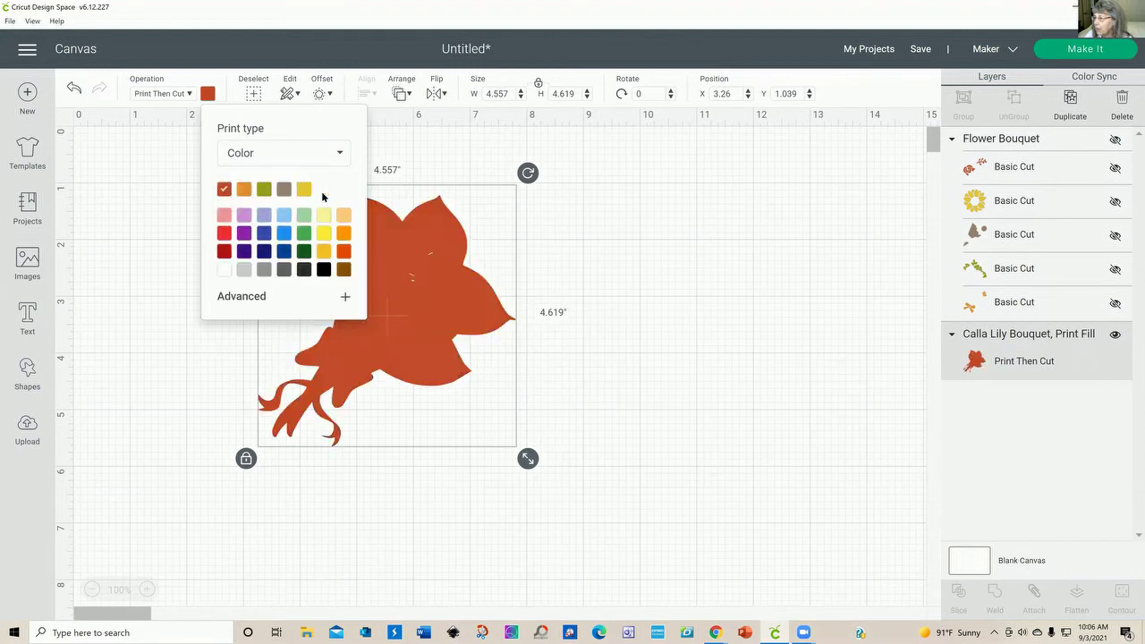
{"action": "left_click", "coordinate": [340, 153]}
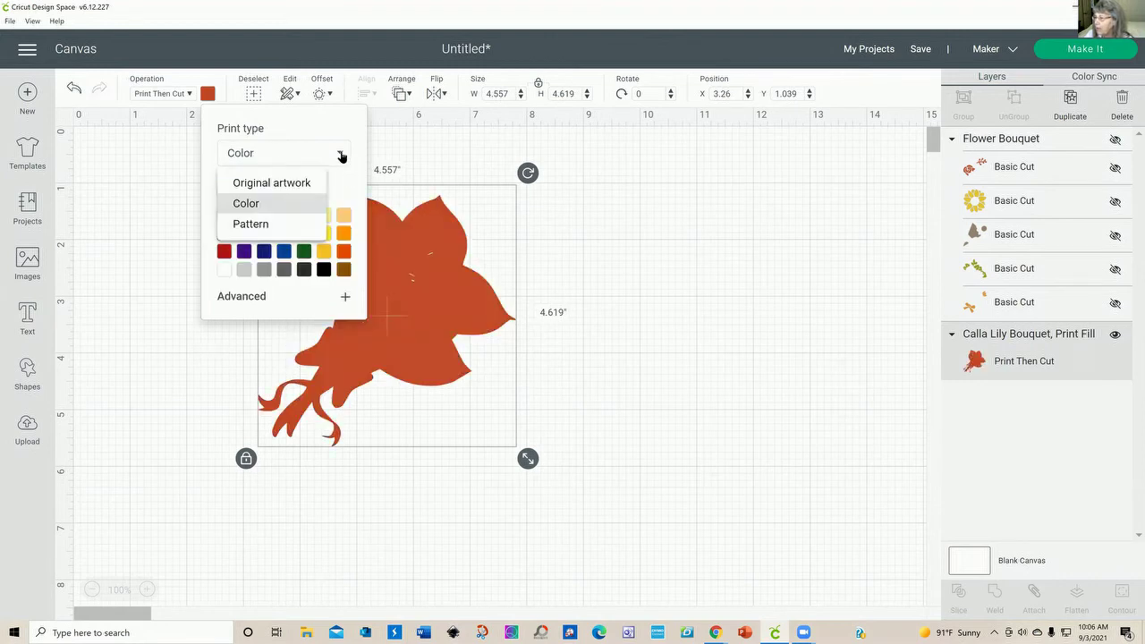
{"action": "left_click", "coordinate": [281, 226]}
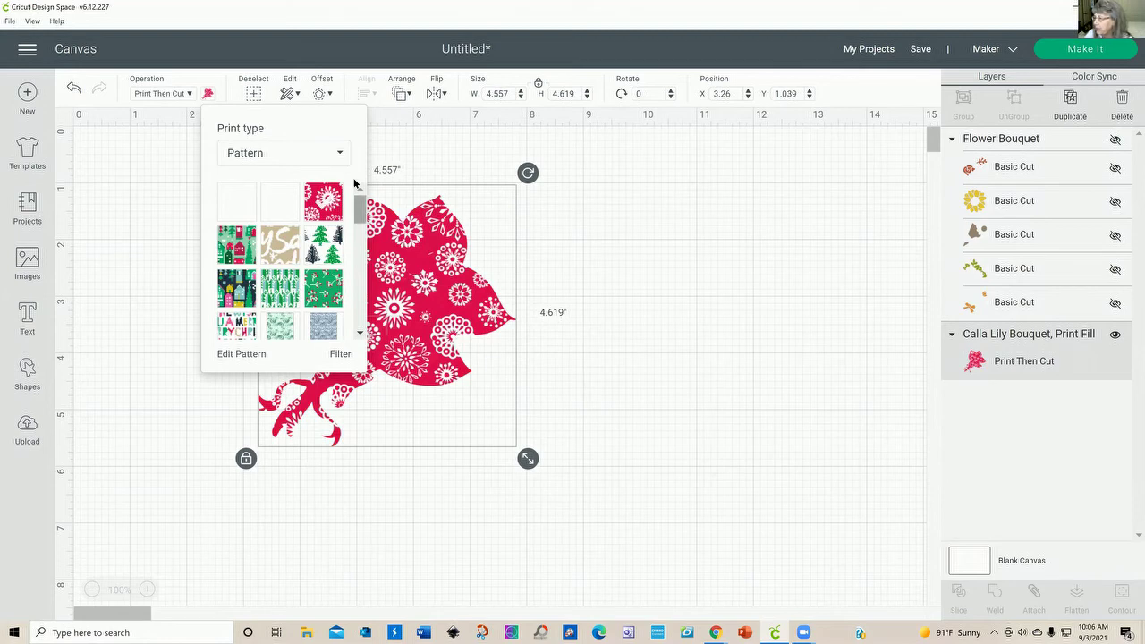
{"action": "left_click_drag", "start_coordinate": [418, 228], "coordinate": [579, 231]}
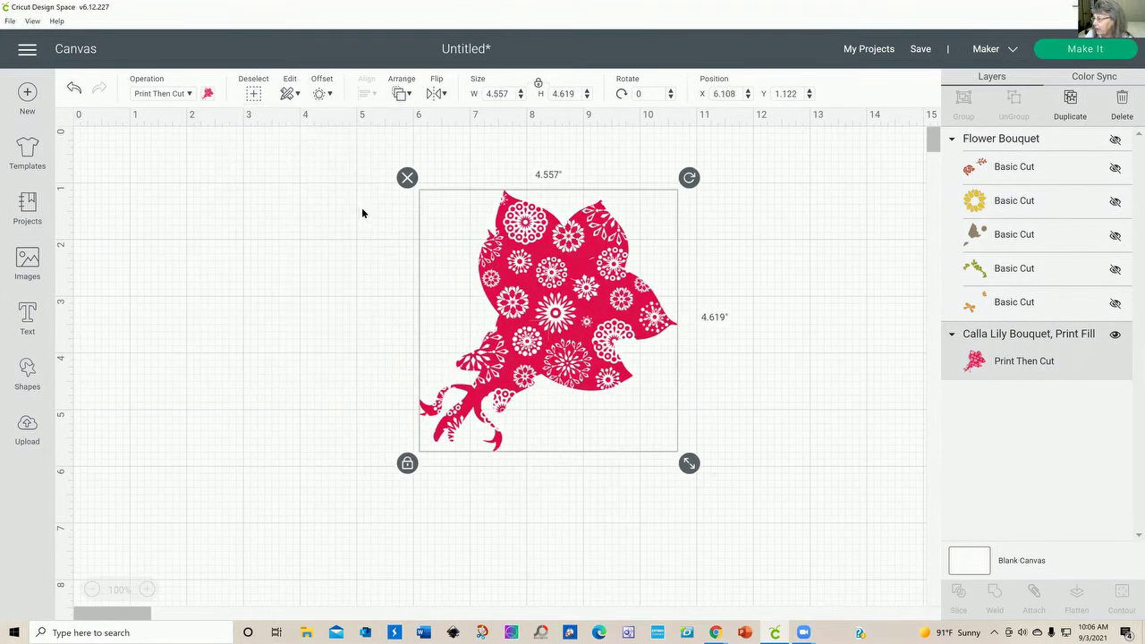
Restore the calla lily bouquet's Original artwork print type and deselect it
{"action": "left_click", "coordinate": [207, 95]}
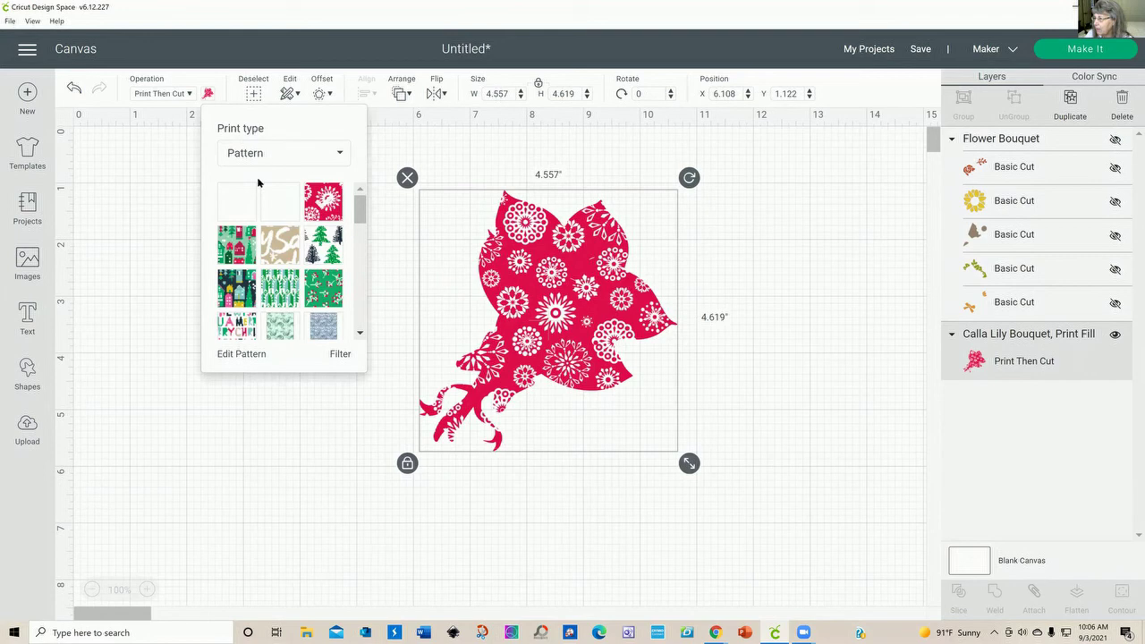
{"action": "left_click", "coordinate": [338, 157]}
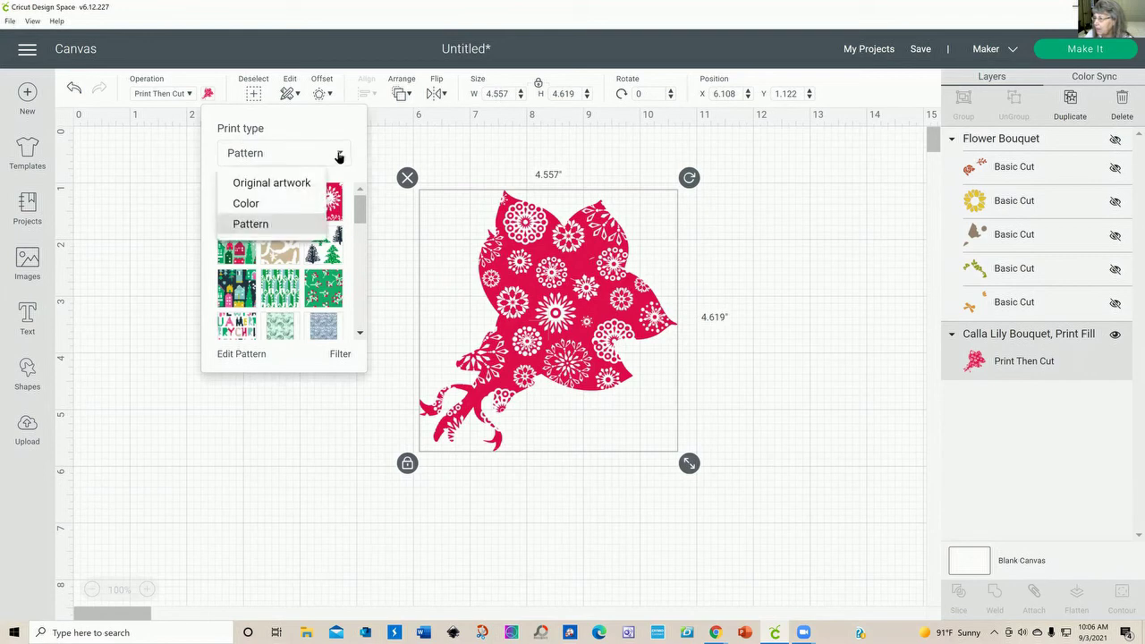
{"action": "left_click", "coordinate": [275, 186]}
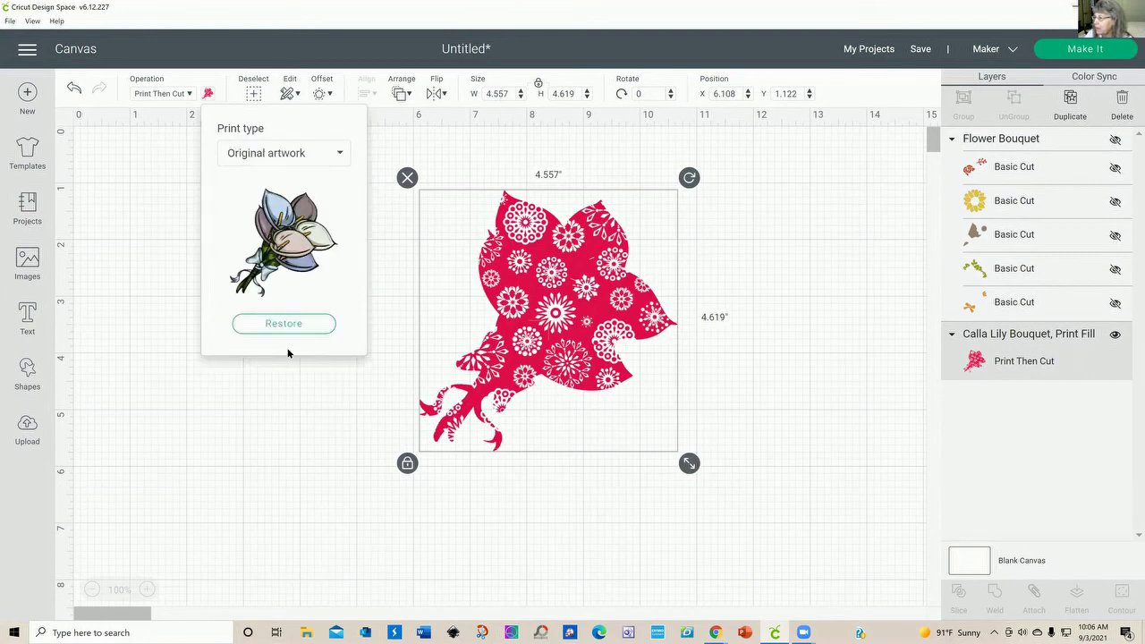
{"action": "left_click", "coordinate": [279, 326]}
{"action": "left_click", "coordinate": [770, 369]}
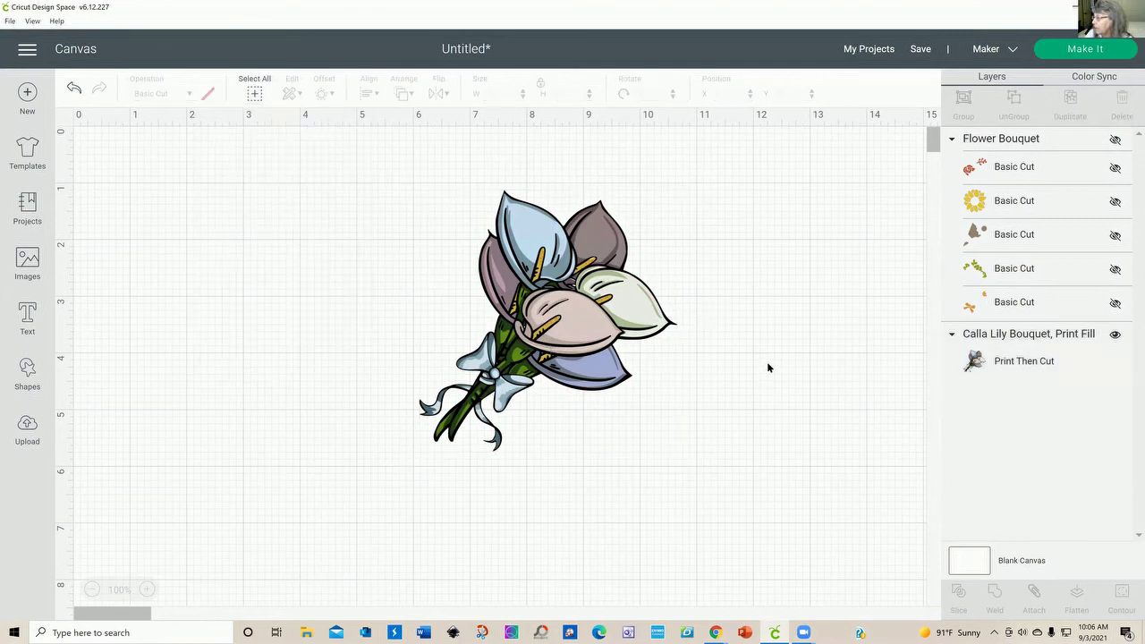
Move the bouquet up-left and optimize the project for Cricut Joy, which flags the calla lily print
{"action": "left_click_drag", "start_coordinate": [636, 322], "coordinate": [429, 304]}
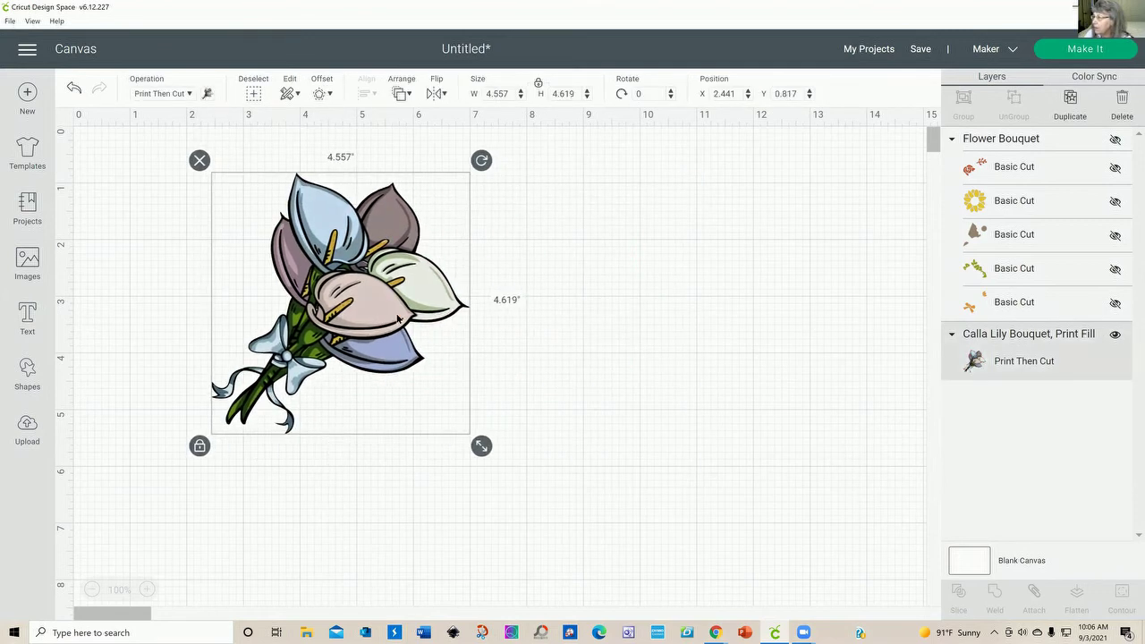
{"action": "left_click", "coordinate": [1011, 56]}
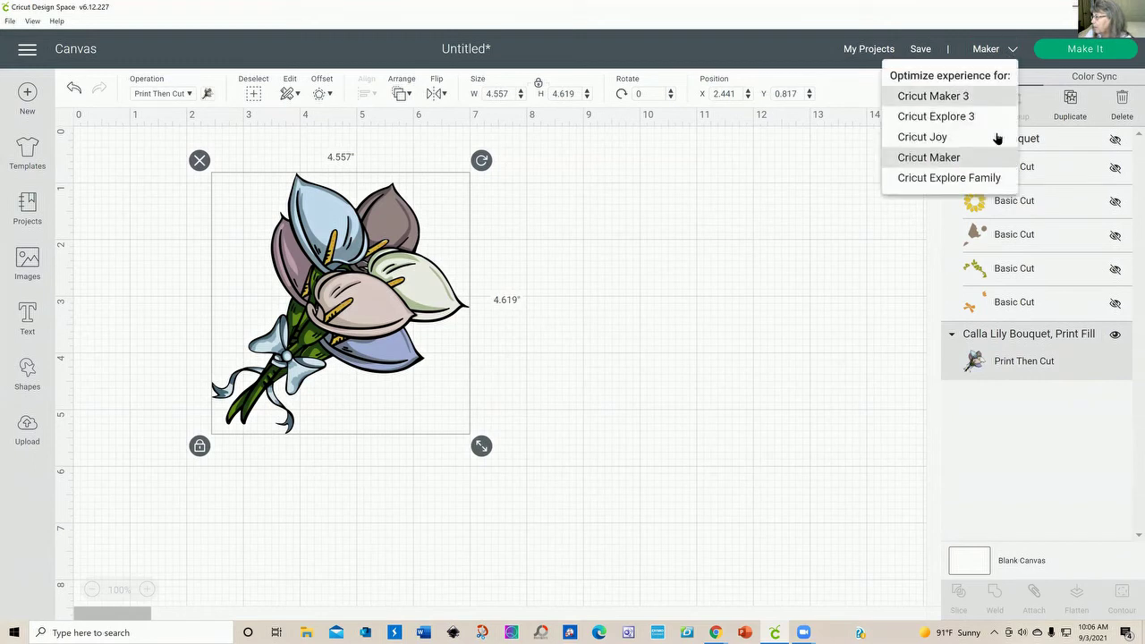
{"action": "left_click", "coordinate": [922, 137]}
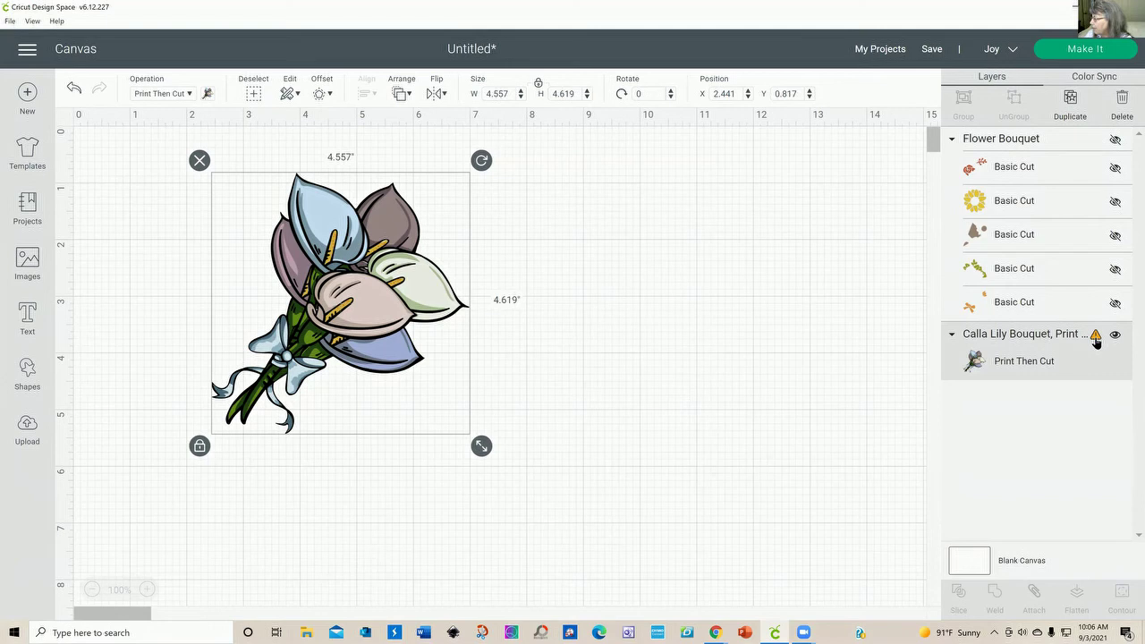
{"action": "mouse_move", "coordinate": [1096, 339]}
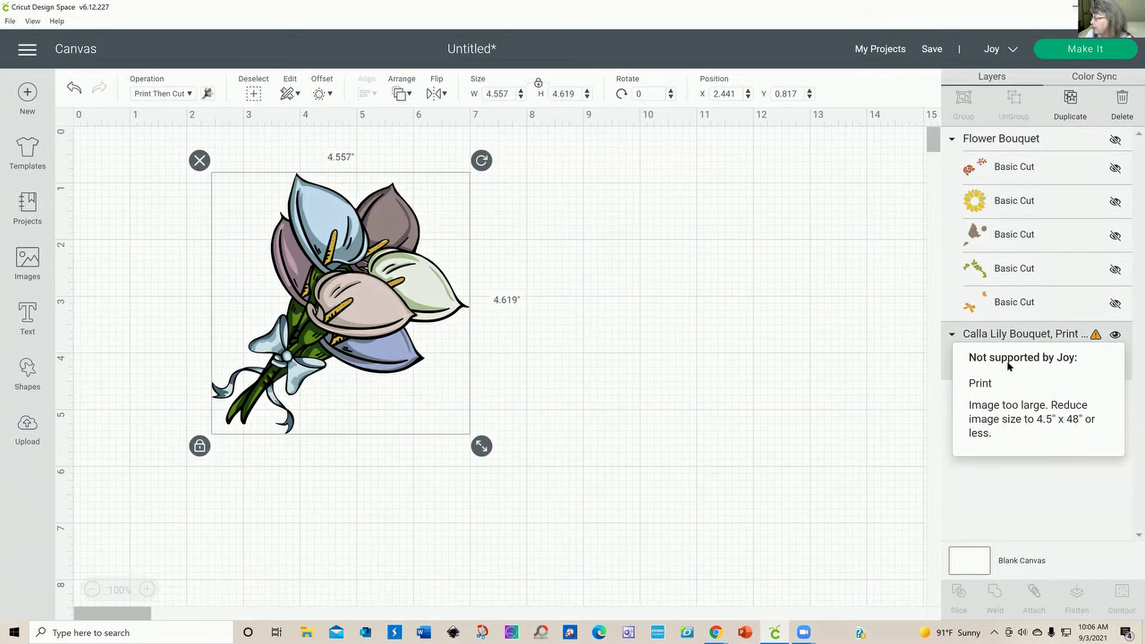
Move the Calla Lily Bouquet to the mat's right side at 7.413, 0.525 and unhide the Flower Bouquet
{"action": "left_click", "coordinate": [629, 350]}
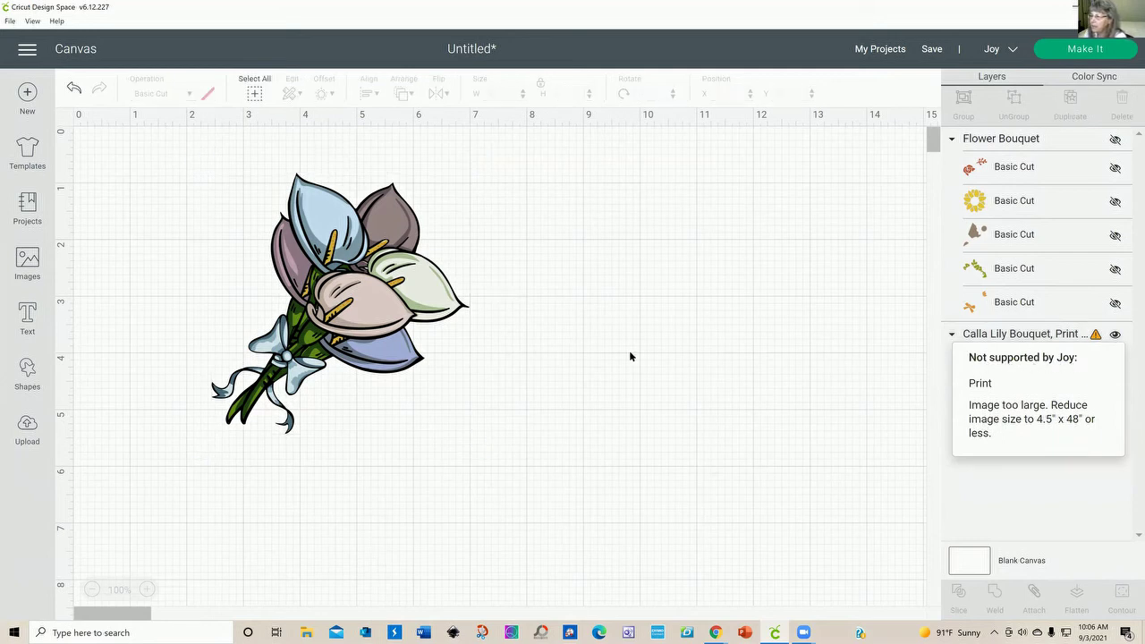
{"action": "left_click", "coordinate": [378, 331]}
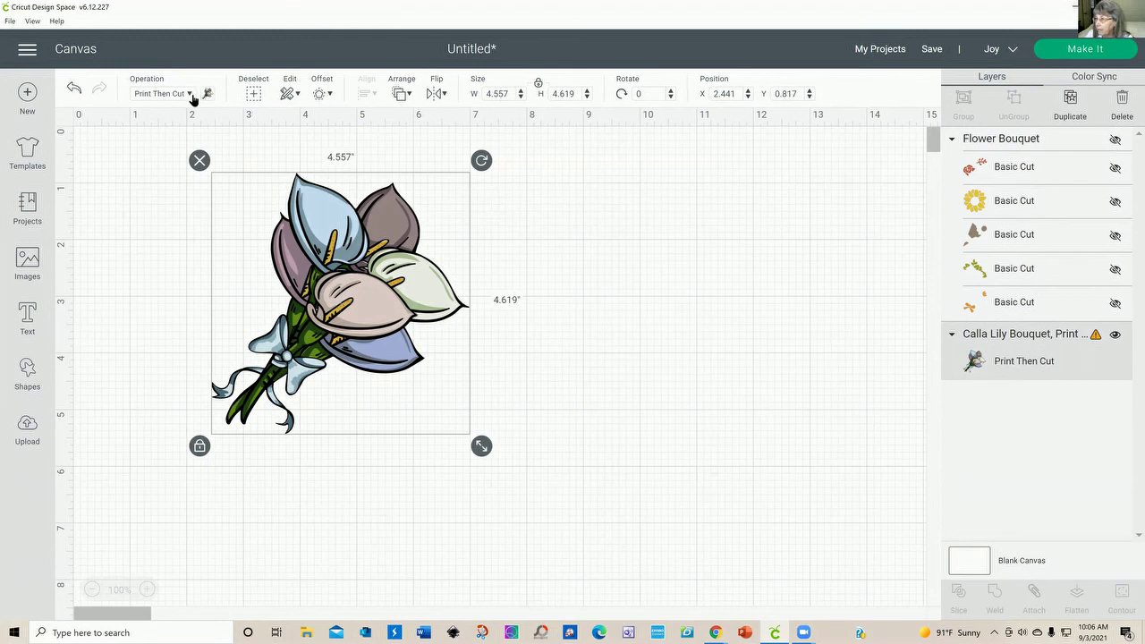
{"action": "left_click_drag", "start_coordinate": [309, 249], "coordinate": [418, 241]}
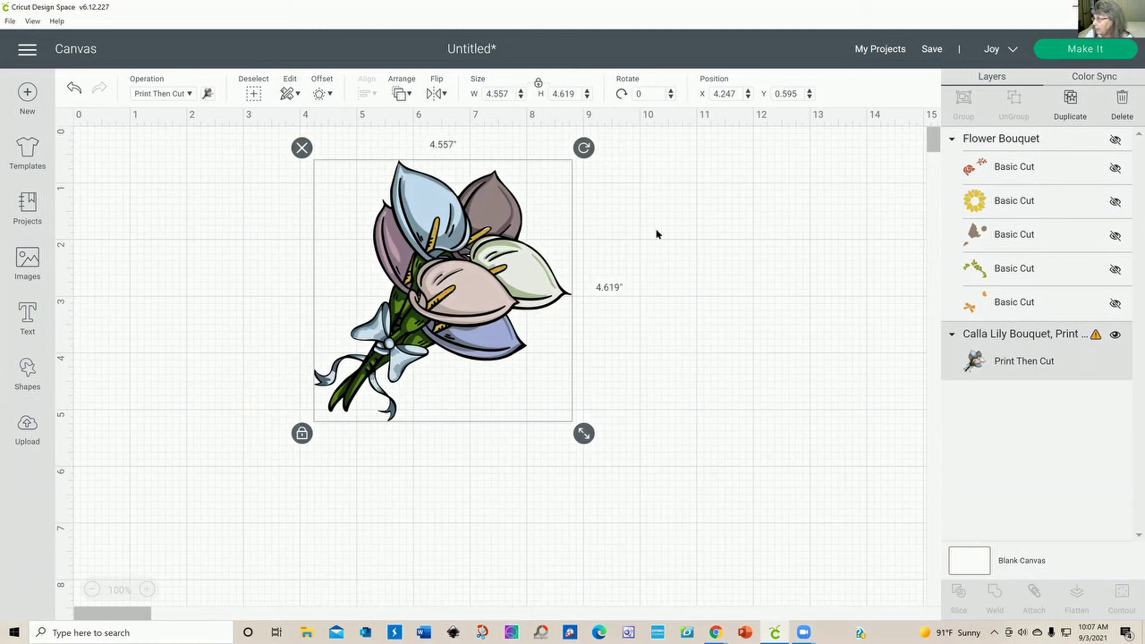
{"action": "left_click_drag", "start_coordinate": [500, 238], "coordinate": [678, 235]}
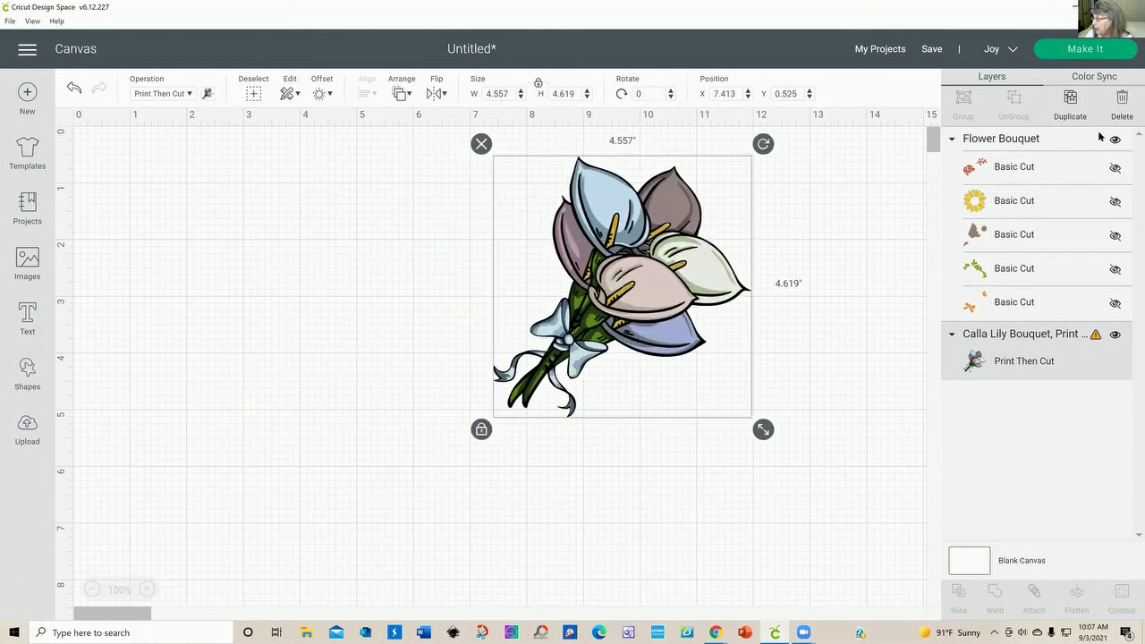
{"action": "left_click", "coordinate": [1116, 141]}
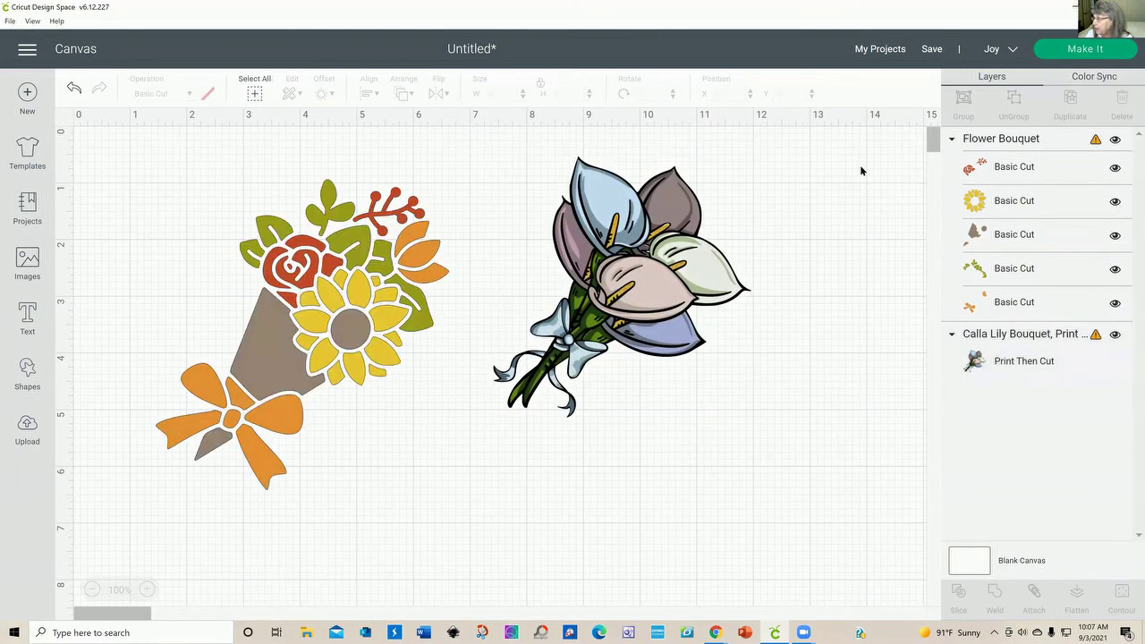
Optimize the project for the Cricut Explore Family and select the Flower Bouquet group
{"action": "left_click", "coordinate": [1013, 51]}
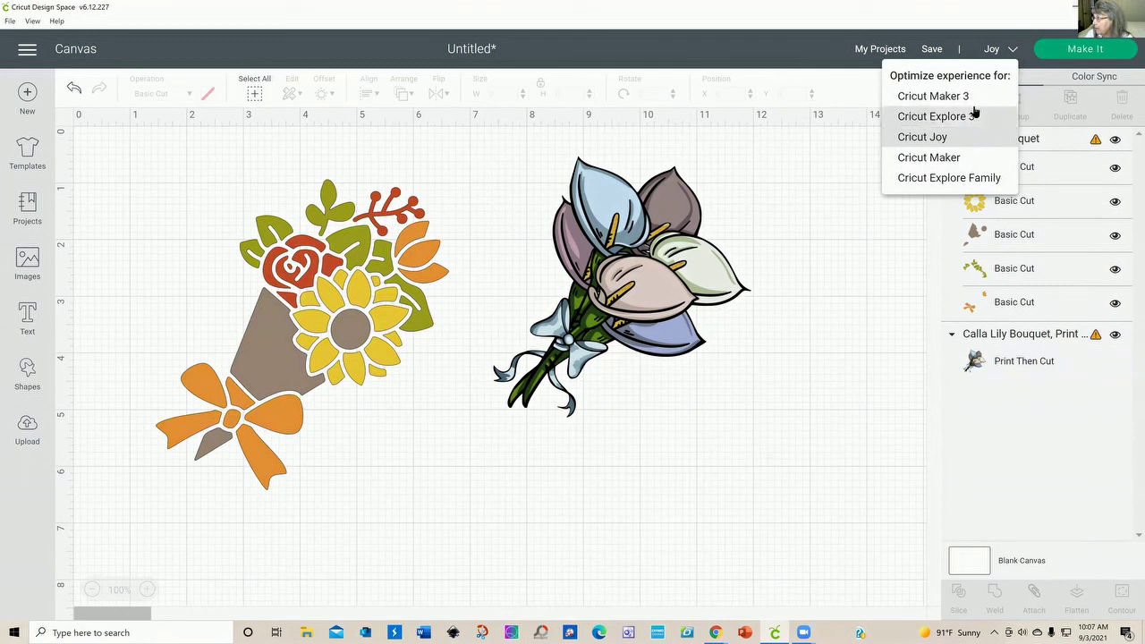
{"action": "left_click", "coordinate": [987, 178]}
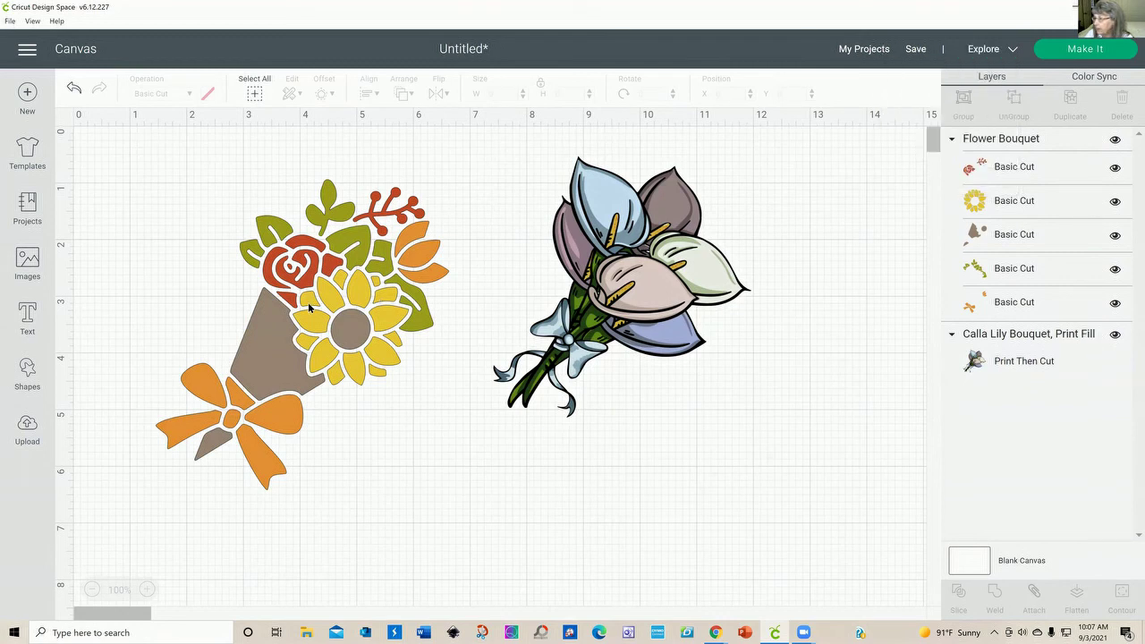
{"action": "left_click", "coordinate": [310, 301]}
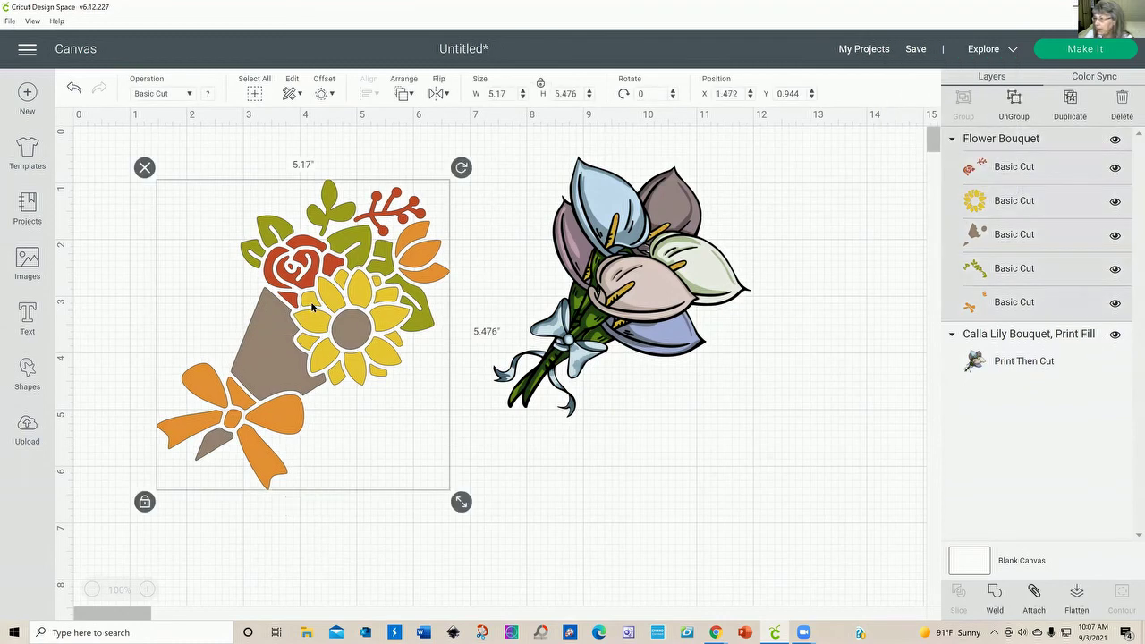
Review the Flower Bouquet's Operation options without changing them, then shift the calla lilies right and down
{"action": "left_click", "coordinate": [190, 94]}
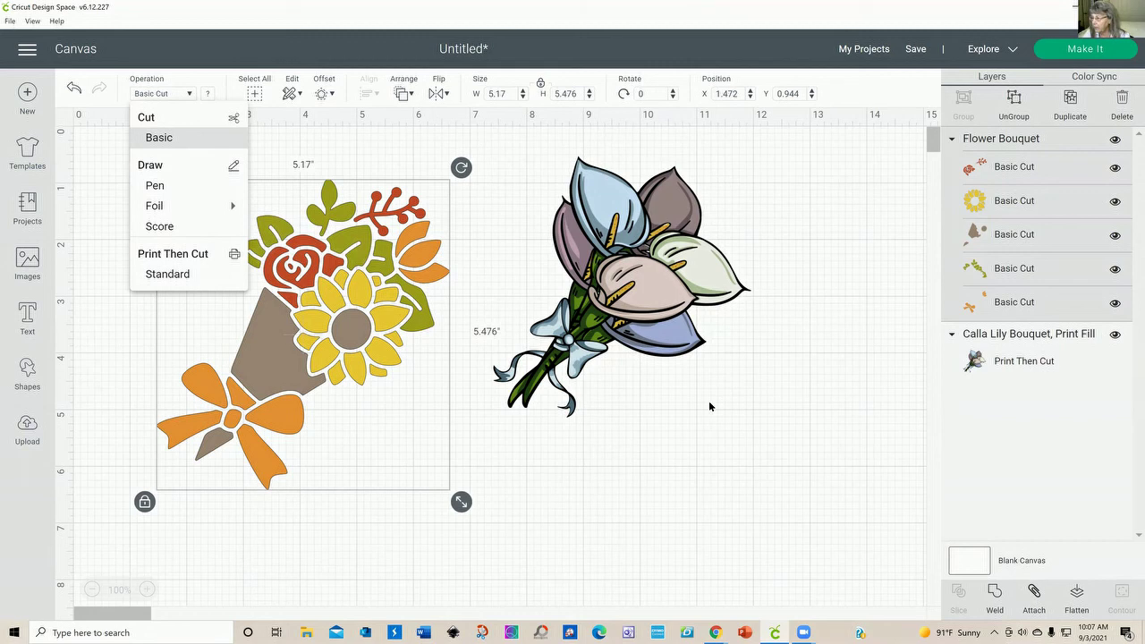
{"action": "left_click", "coordinate": [664, 477]}
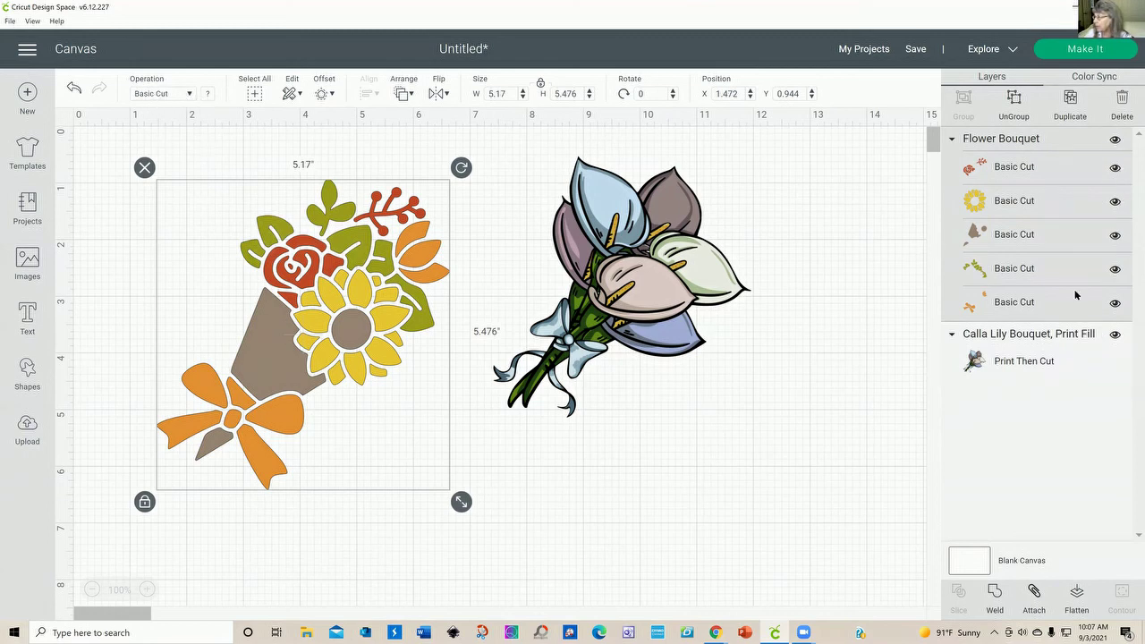
{"action": "left_click_drag", "start_coordinate": [677, 331], "coordinate": [737, 346]}
{"action": "left_click", "coordinate": [383, 358]}
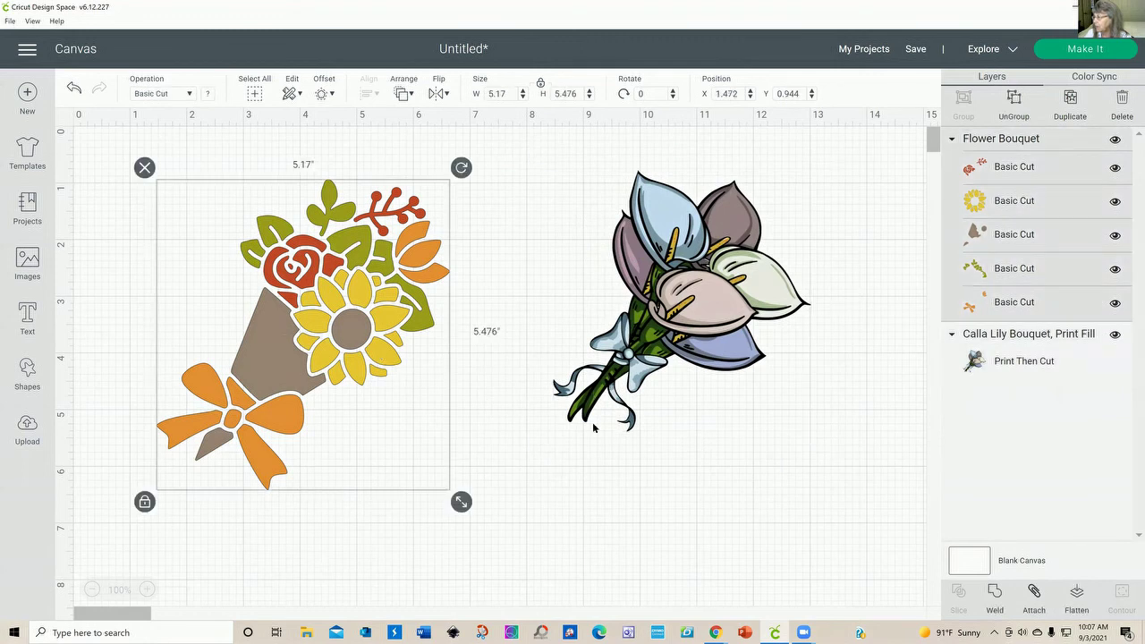